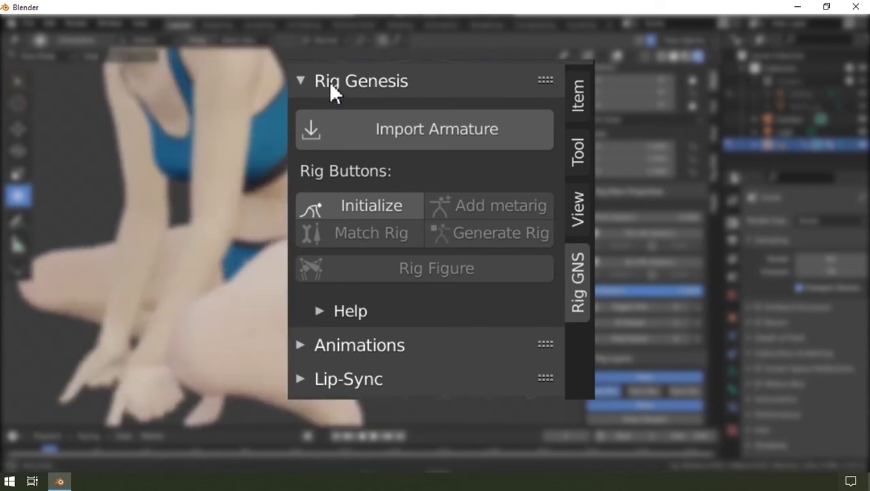
# - Toggle the Rig Genesis, Animations and Lip-Sync sections, zooming and orbiting around the figure
pyautogui.click(328, 81)
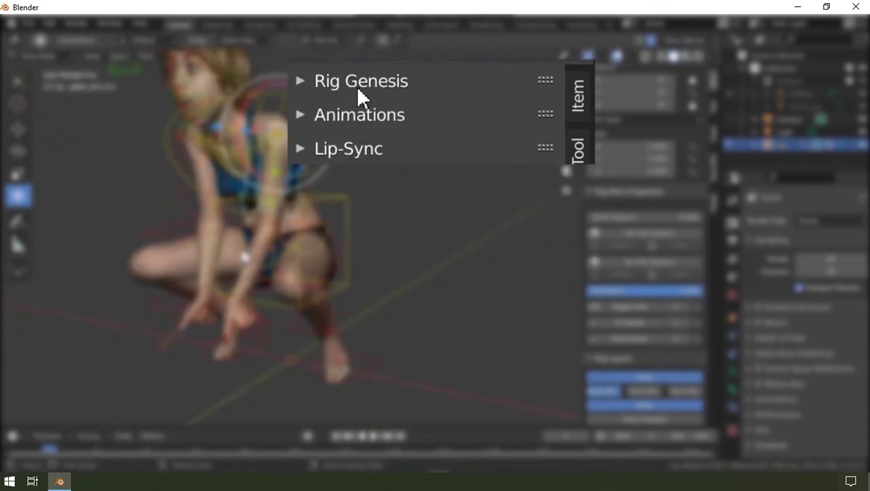
pyautogui.click(356, 115)
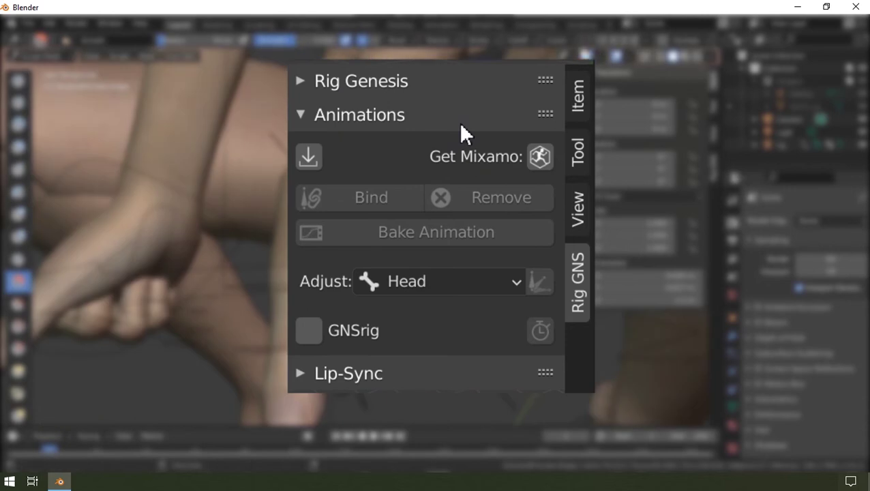
pyautogui.click(458, 121)
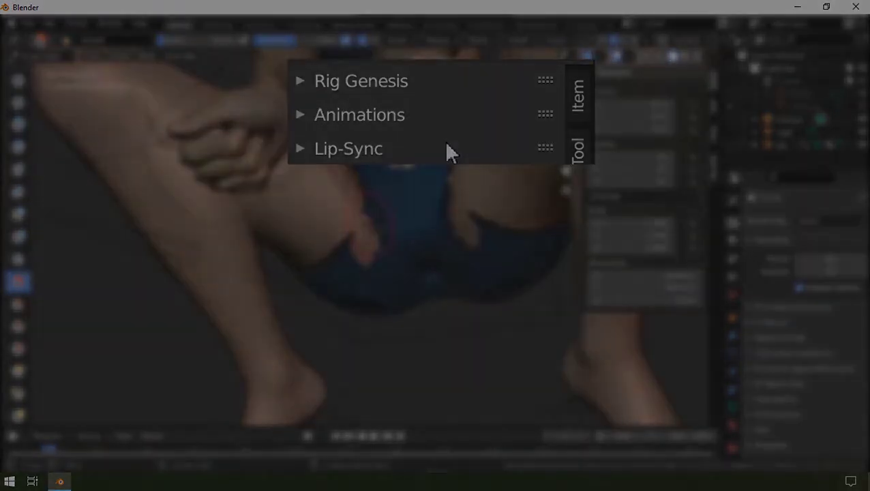
pyautogui.click(444, 147)
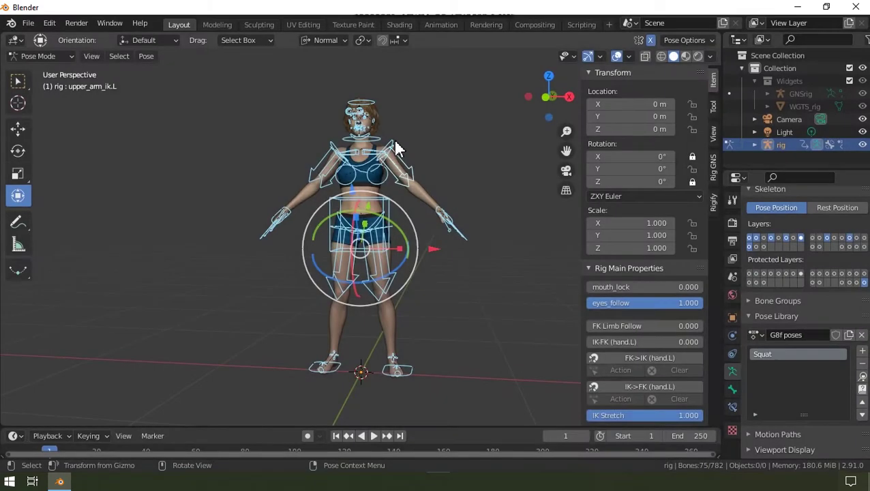
pyautogui.scroll(2, 397, 148)
pyautogui.scroll(3, 354, 94)
pyautogui.moveTo(375, 140); pyautogui.dragTo(451, 141, button='middle')
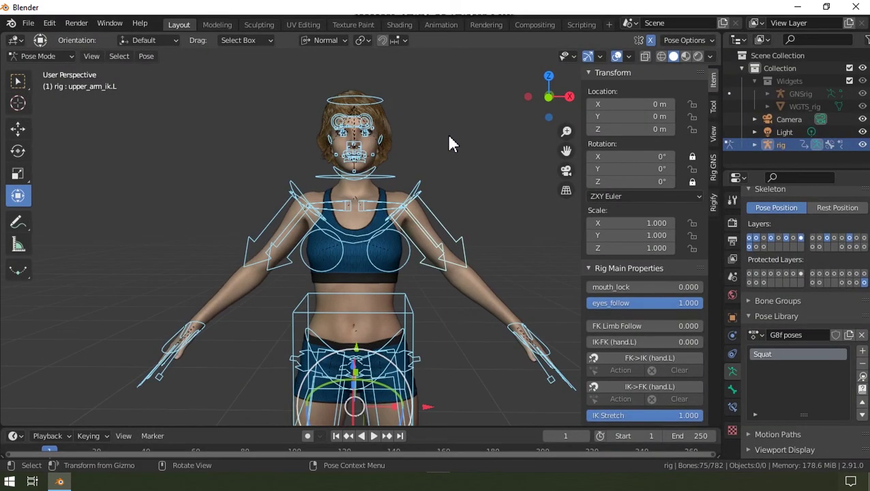
# - Show the Rig GNS sidebar tab with Rig Genesis collapsed and the Animations panel expanded
pyautogui.click(714, 176)
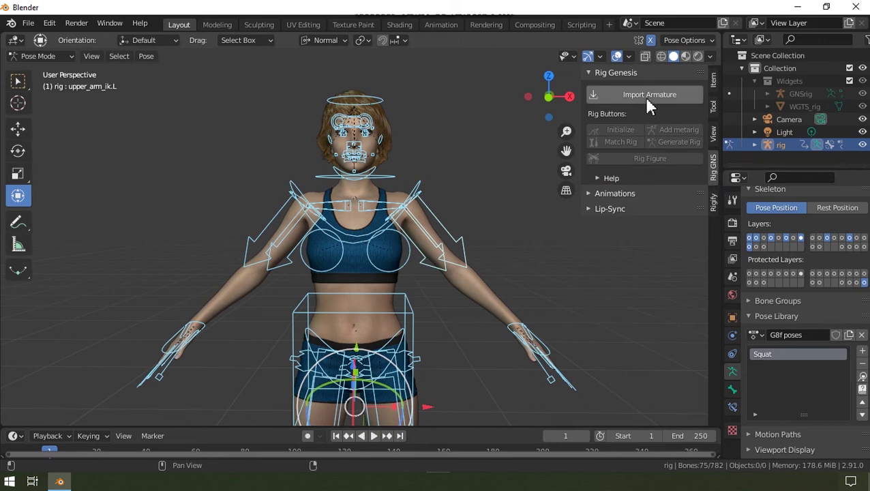
pyautogui.click(615, 73)
pyautogui.click(608, 88)
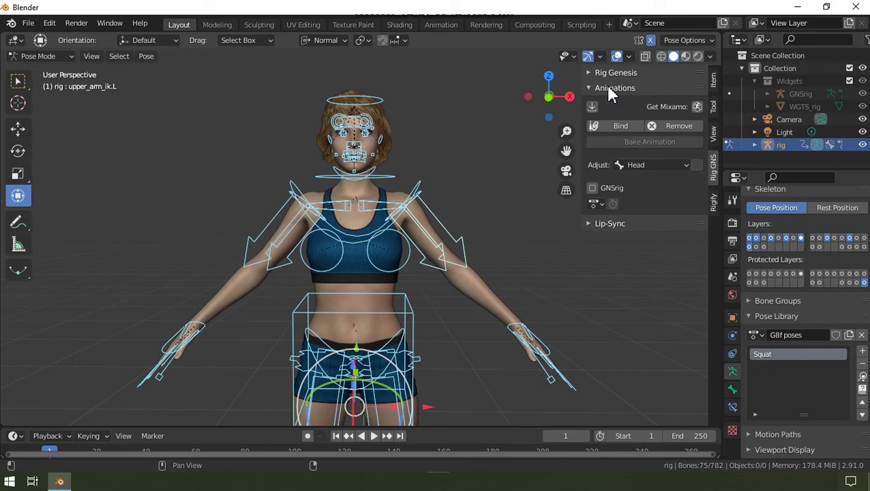
pyautogui.scroll(-1, 409, 92)
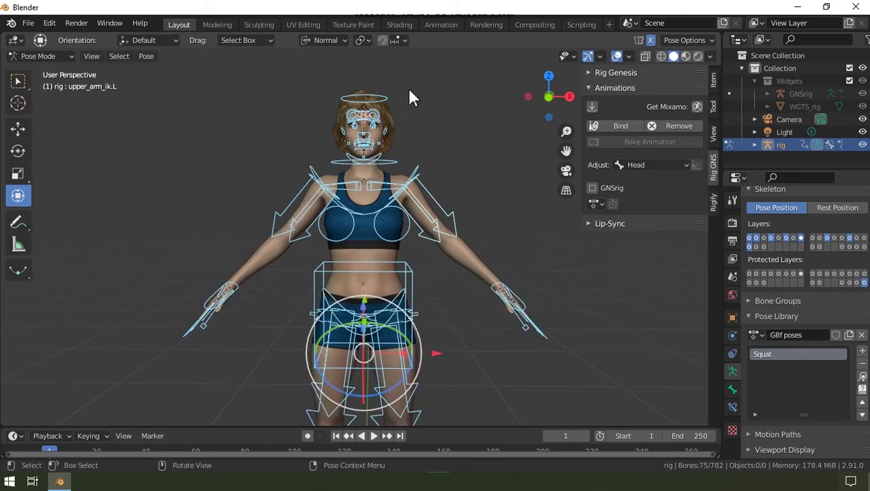
# - Enable the GNSrig armature, toggling it off and on, then view the figure from the front
pyautogui.click(593, 190)
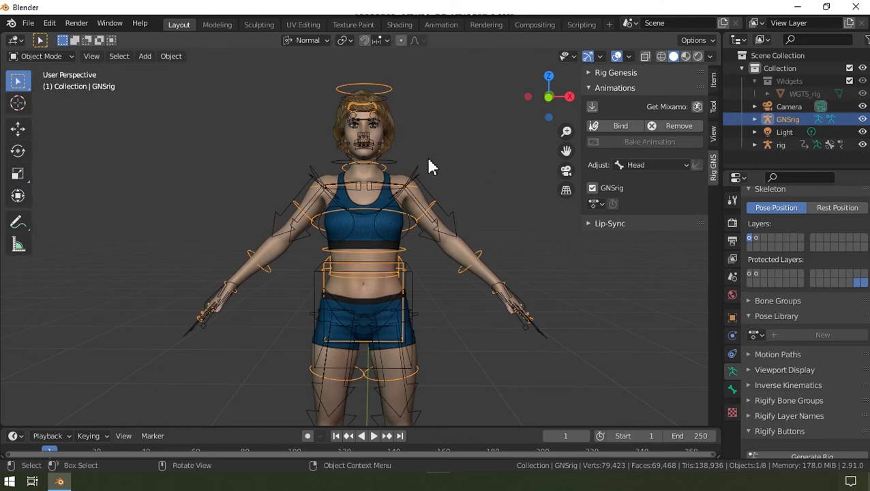
pyautogui.moveTo(426, 164); pyautogui.dragTo(575, 208, button='middle')
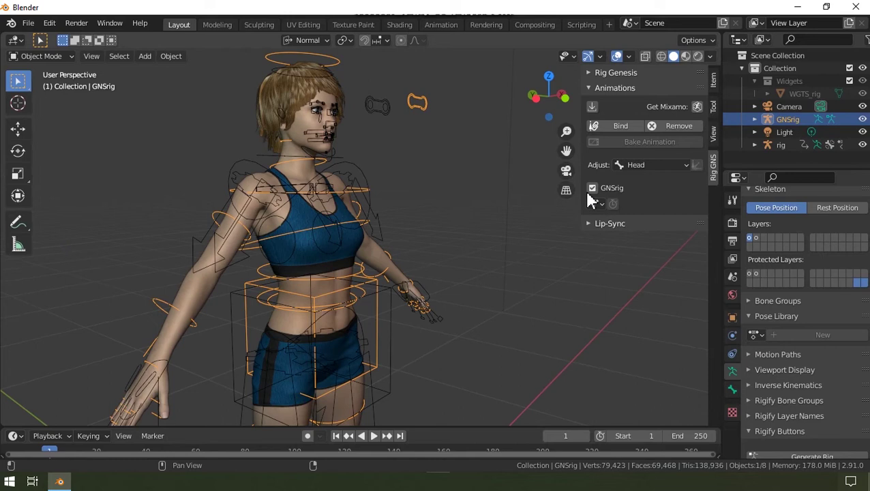
pyautogui.click(597, 191)
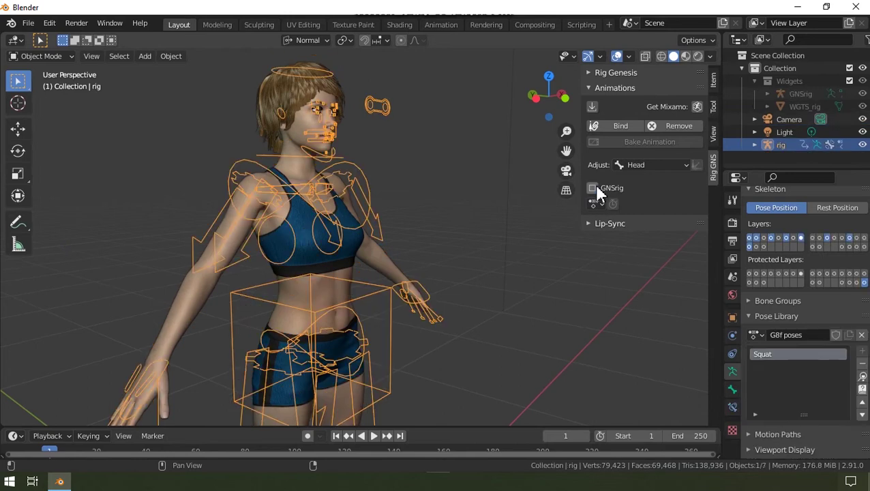
pyautogui.click(598, 188)
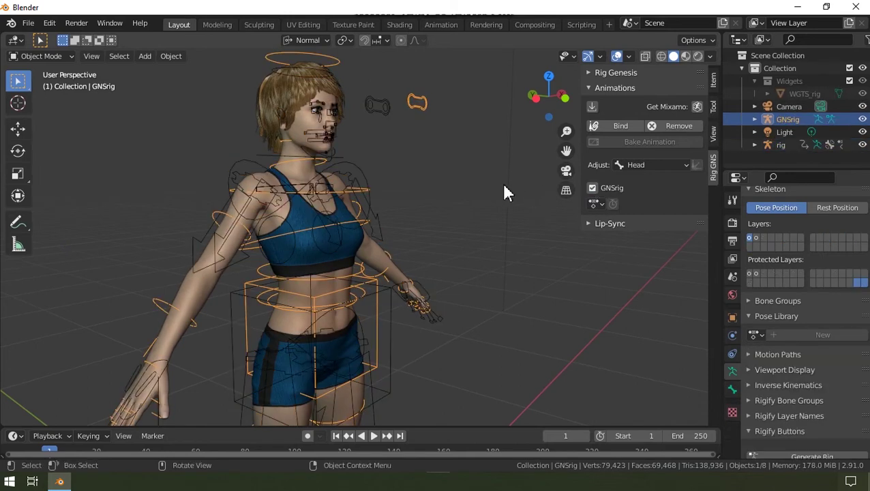
pyautogui.moveTo(502, 182); pyautogui.dragTo(401, 193, button='middle')
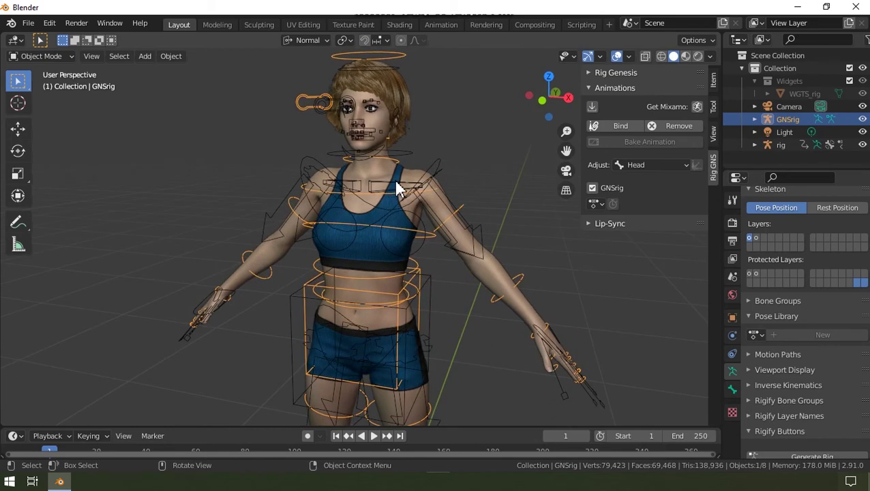
pyautogui.moveTo(383, 175); pyautogui.dragTo(395, 167, button='middle')
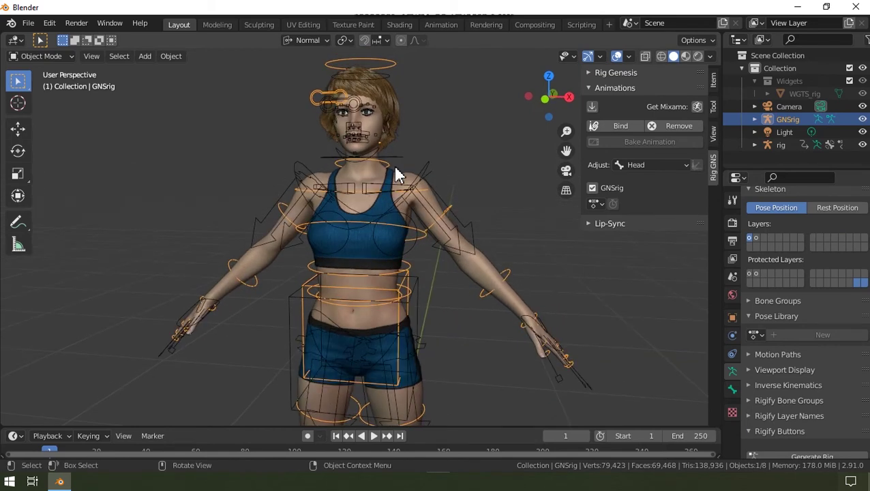
pyautogui.press('KP_1')
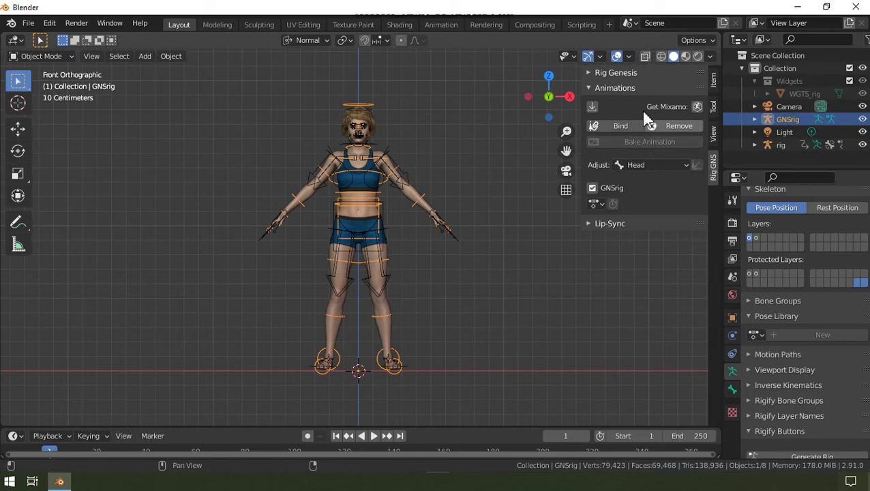
# - Open Mixamo via Get Mixamo and log in with a Facebook account
pyautogui.click(696, 107)
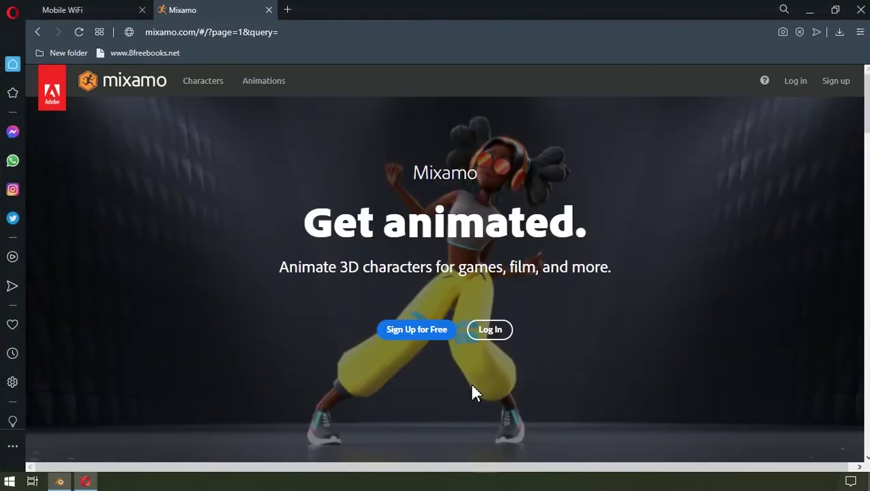
pyautogui.click(491, 330)
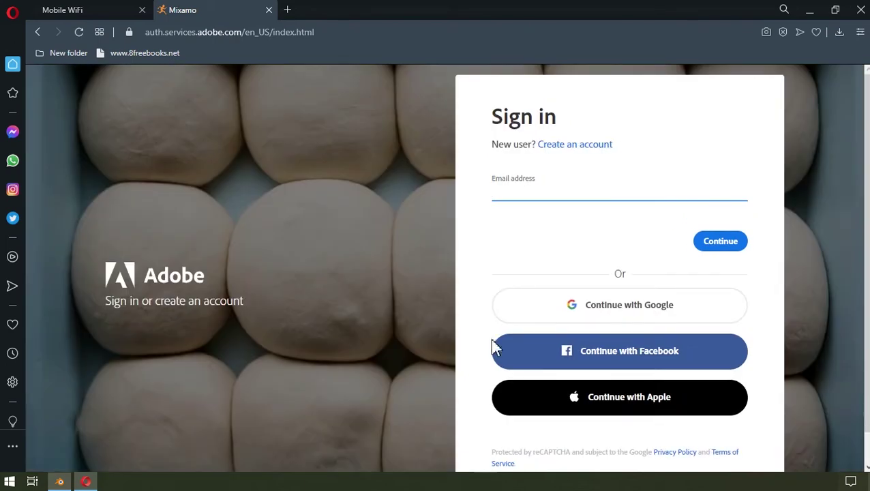
pyautogui.click(625, 354)
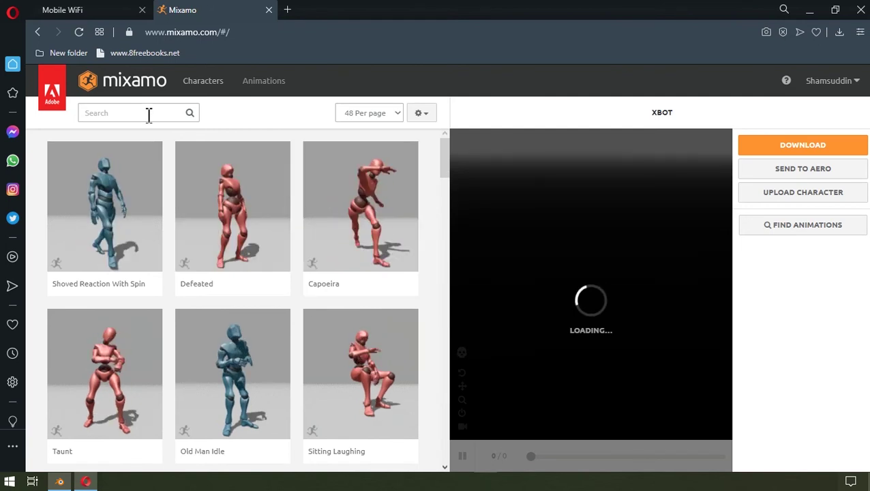
# - Search Mixamo for 'run', apply the Running animation to XBOT and enable In Place
pyautogui.click(149, 116)
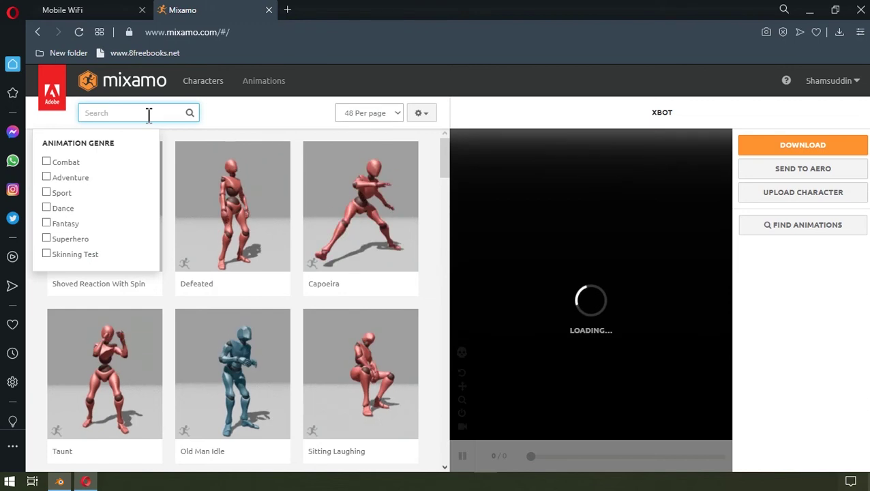
pyautogui.write('run')
pyautogui.press('Return')
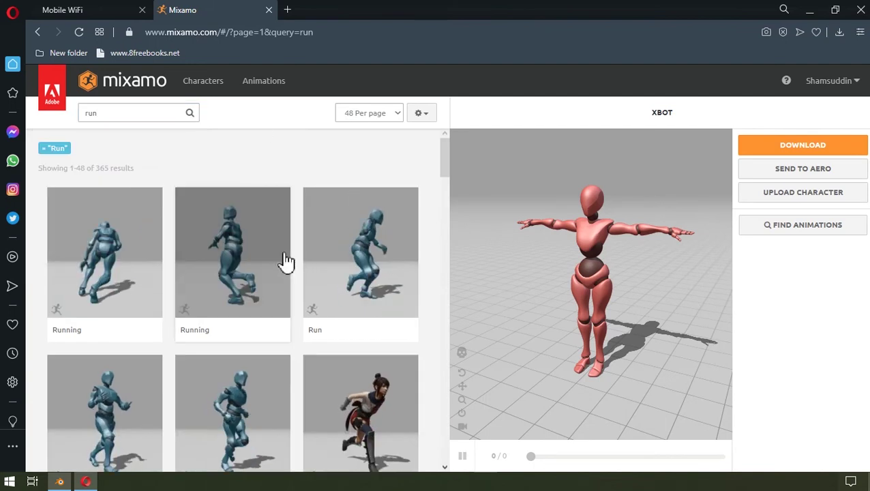
pyautogui.scroll(-2, 287, 261)
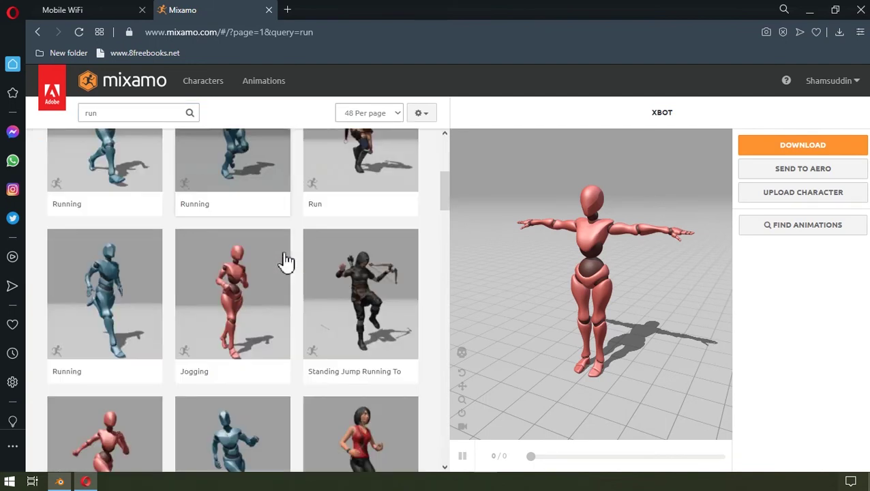
pyautogui.scroll(-1, 286, 261)
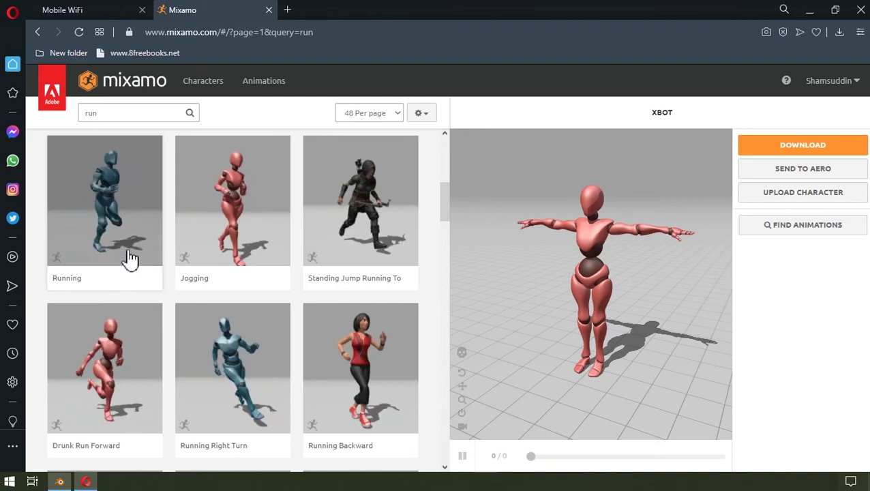
pyautogui.click(129, 259)
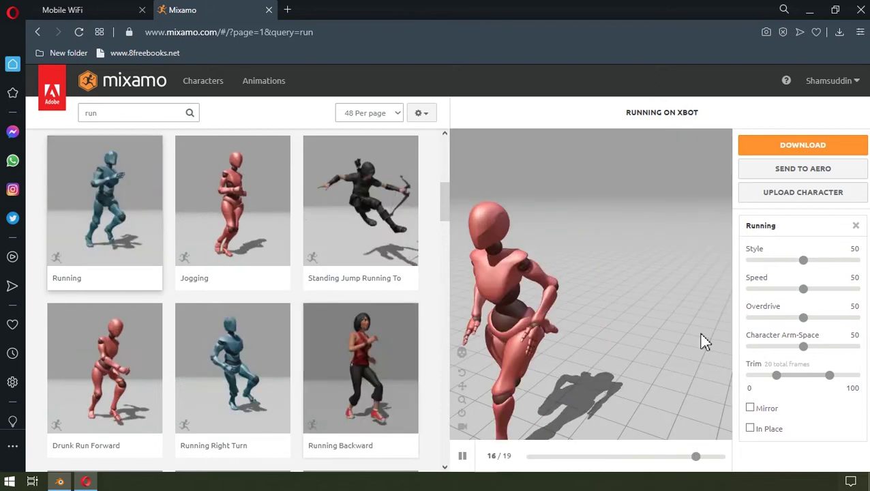
pyautogui.click(750, 429)
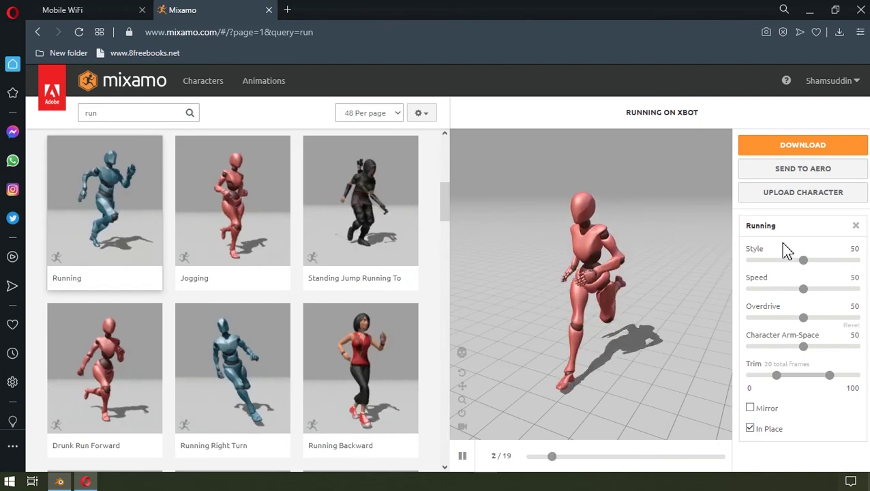
# - Download the Running animation as FBX at 30 fps with Skin set to Without Skin
pyautogui.click(793, 152)
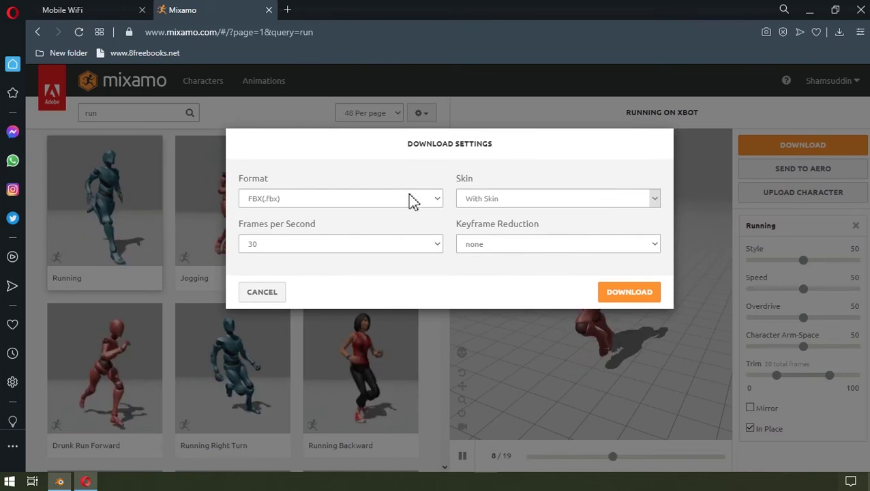
pyautogui.click(505, 199)
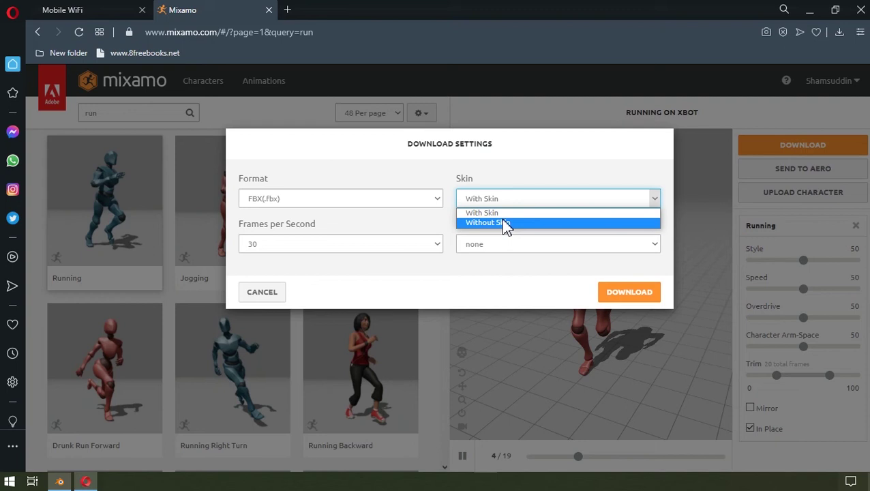
pyautogui.click(505, 223)
pyautogui.click(630, 294)
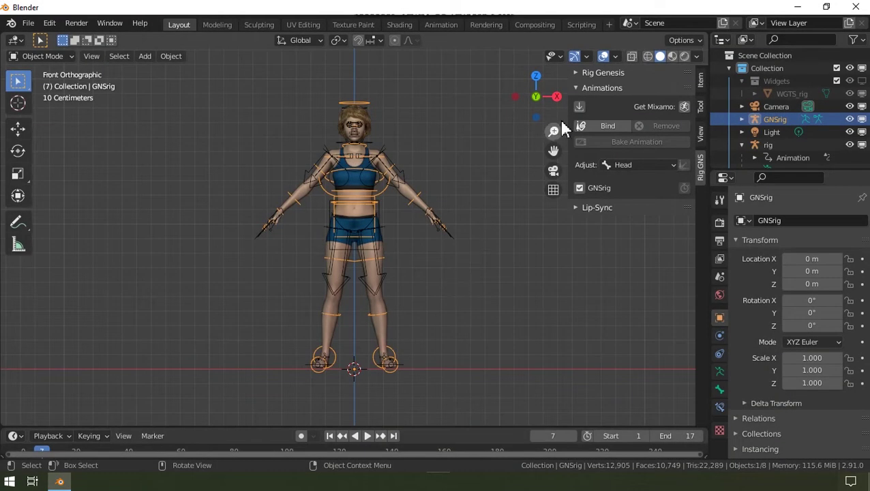
# - Choose Fast Run.fbx from Downloads in the import browser and apply the Daz Settings preset
pyautogui.click(579, 107)
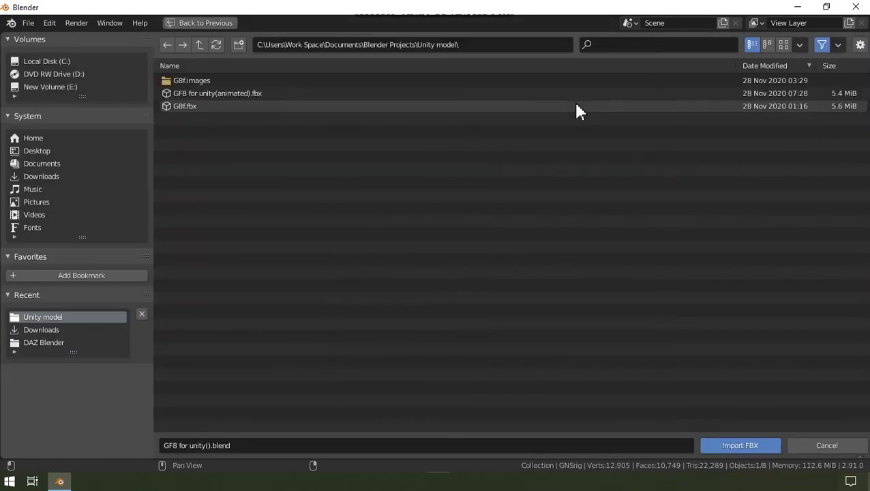
pyautogui.click(42, 176)
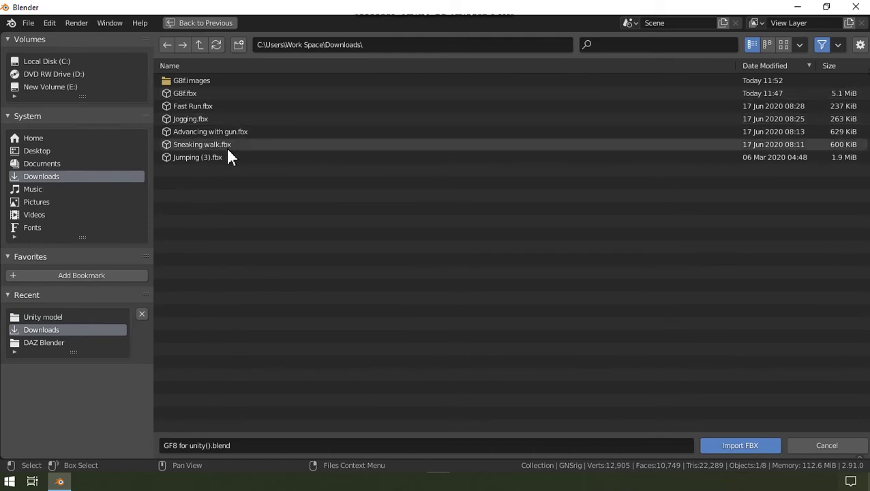
pyautogui.click(232, 107)
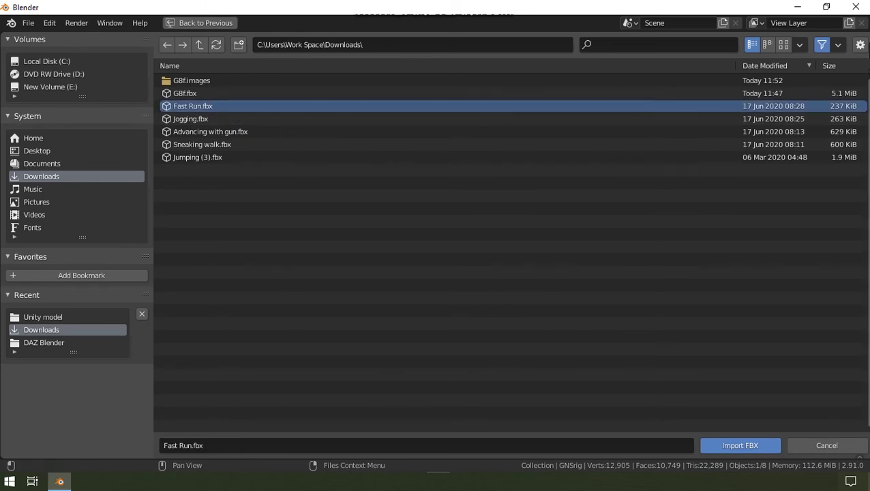
pyautogui.click(865, 67)
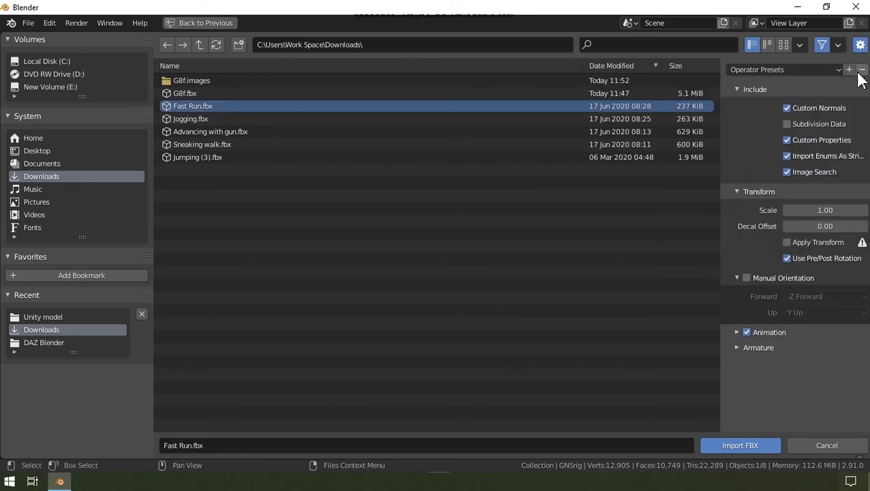
pyautogui.click(819, 69)
pyautogui.click(804, 104)
# - Import Fast Run.fbx as a new armature over the Genesis figure
pyautogui.click(736, 446)
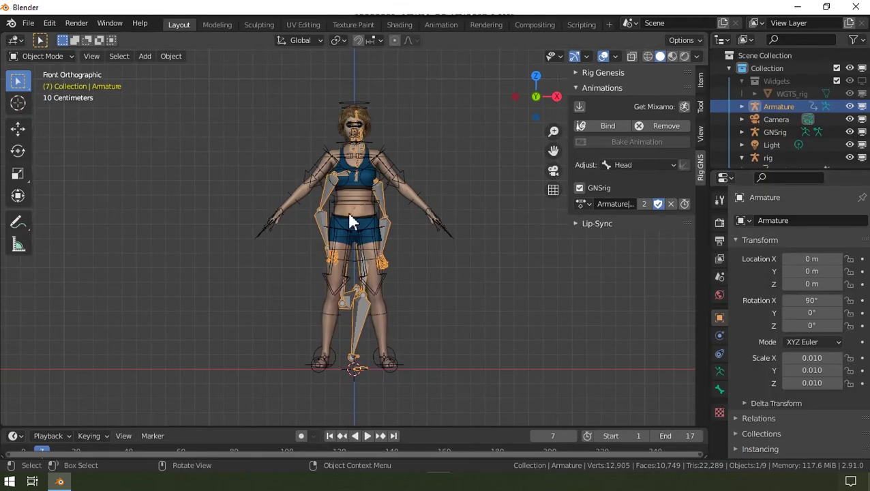
pyautogui.scroll(2, 362, 216)
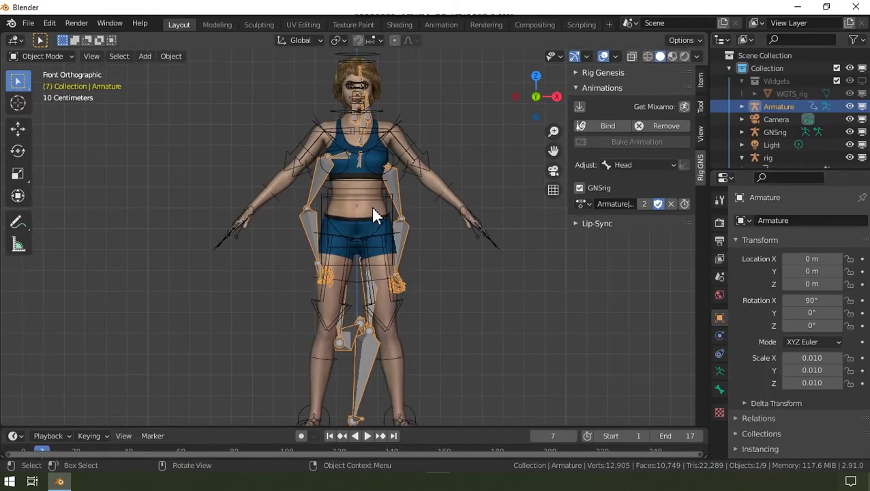
pyautogui.scroll(-2, 373, 213)
pyautogui.moveTo(358, 216); pyautogui.dragTo(339, 223, button='middle')
# - Bind the Fast Run animation to the Genesis GNSrig and preview the run in front view
pyautogui.click(595, 125)
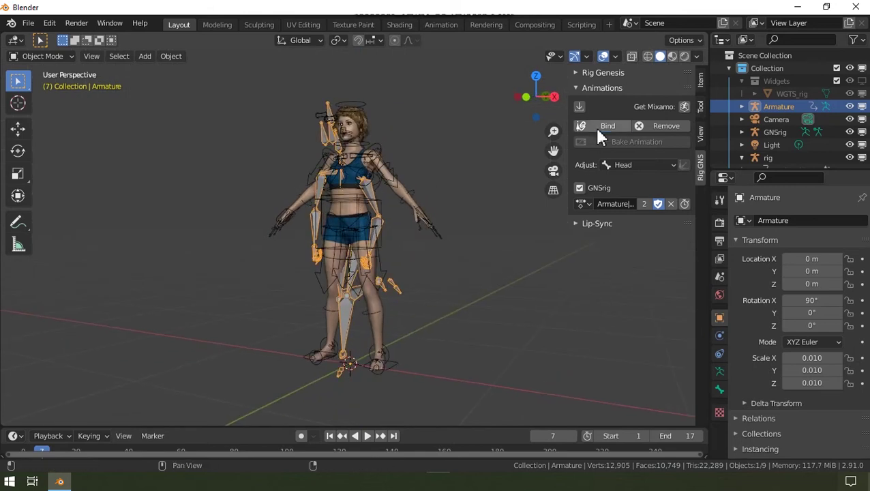
pyautogui.click(367, 435)
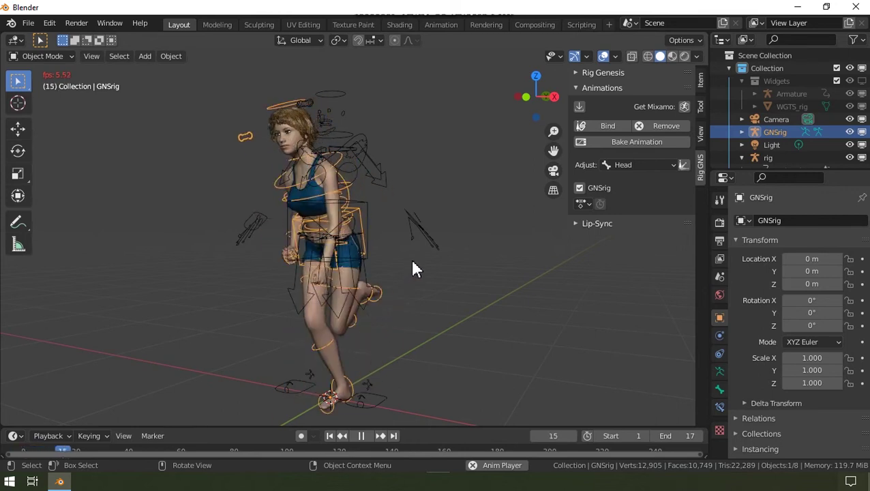
pyautogui.press('KP_1')
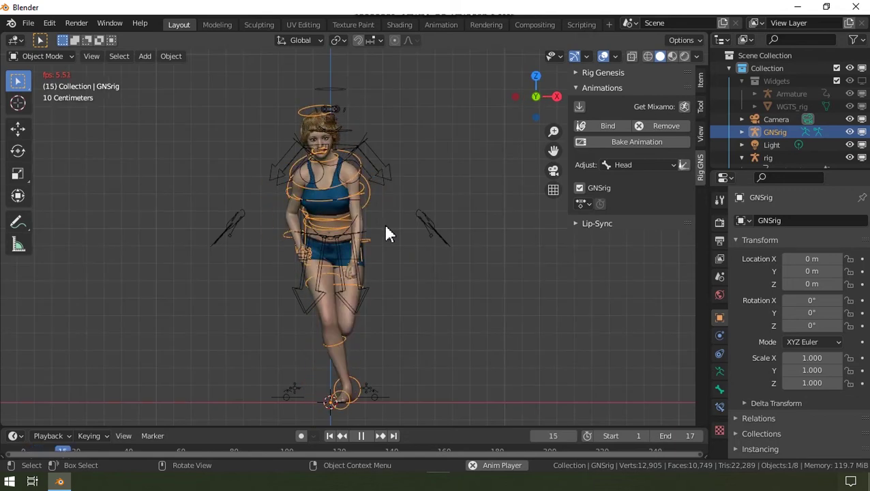
pyautogui.click(361, 435)
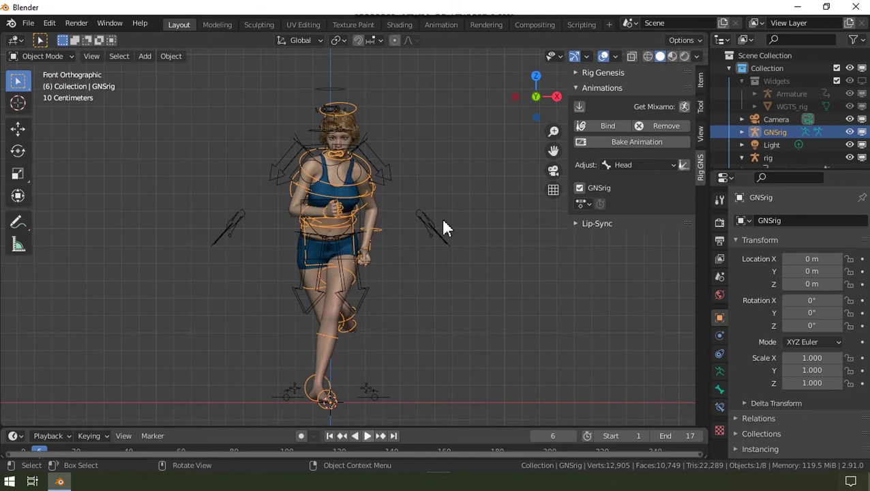
# - Apply the Shoulder adjustment to correct the shoulder rotation in the running pose
pyautogui.scroll(5, 355, 170)
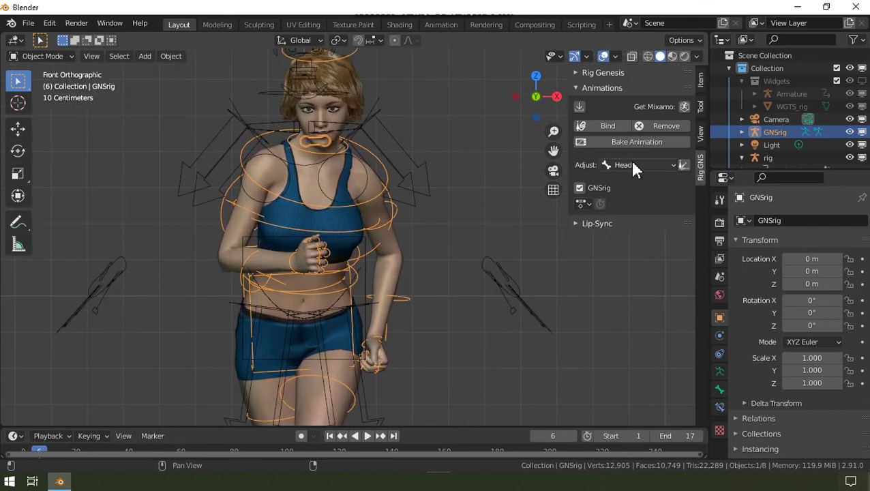
pyautogui.click(641, 167)
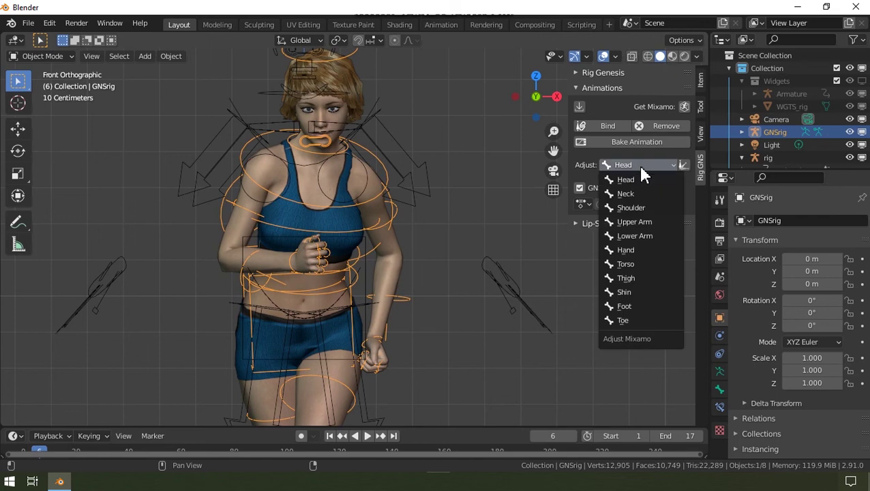
pyautogui.click(648, 212)
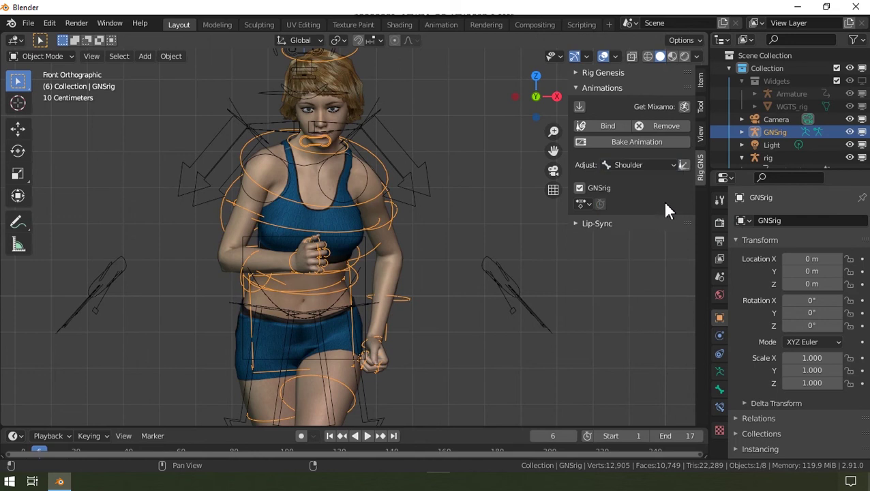
pyautogui.click(683, 165)
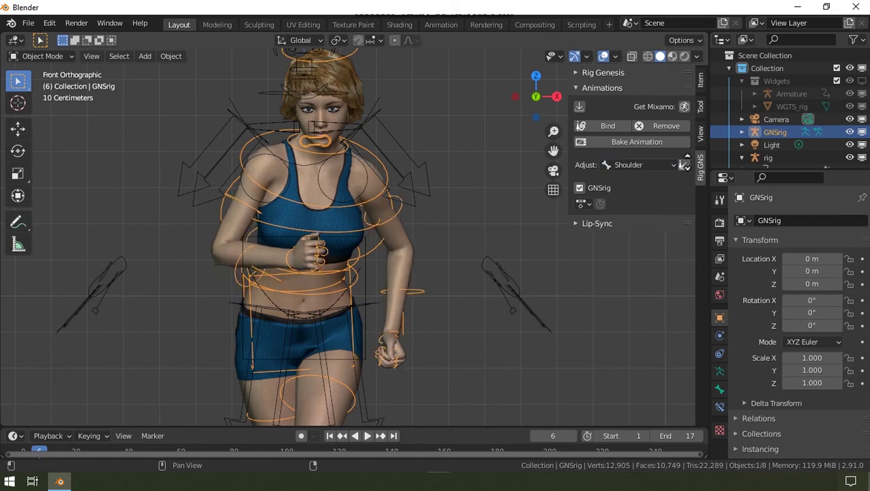
pyautogui.click(684, 165)
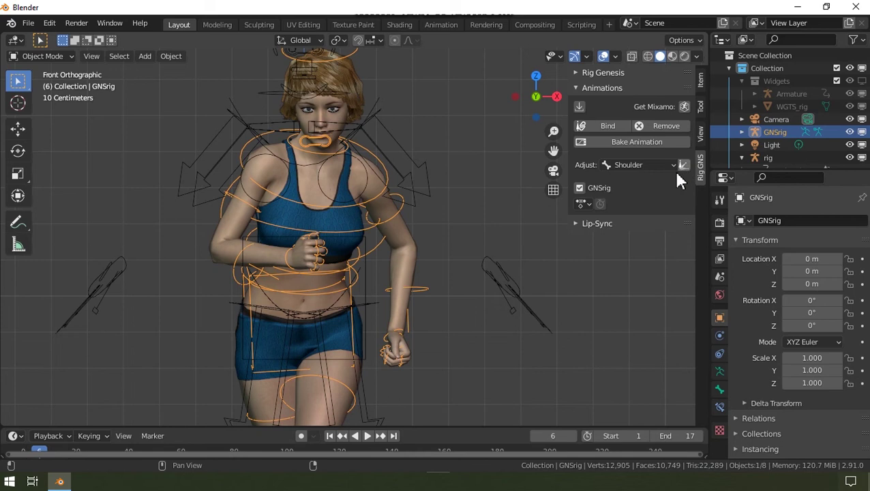
# - Apply the Upper Arm adjustment to rotate the upper arms
pyautogui.click(638, 167)
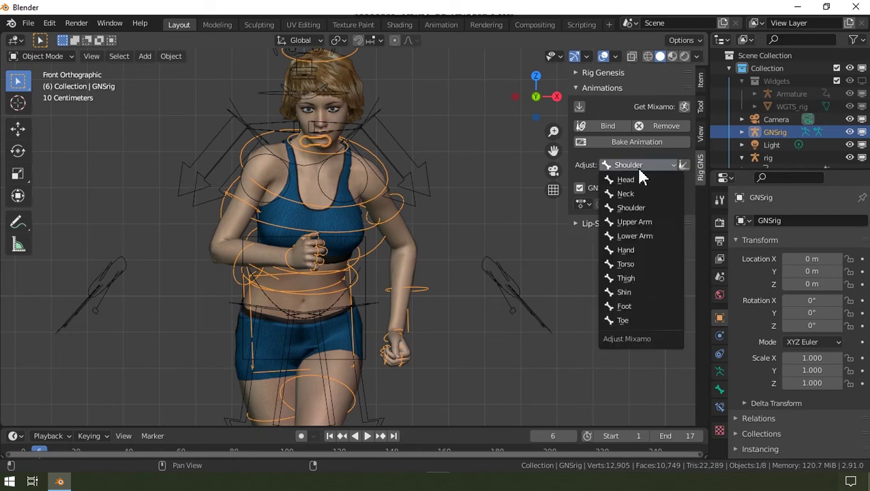
pyautogui.click(637, 223)
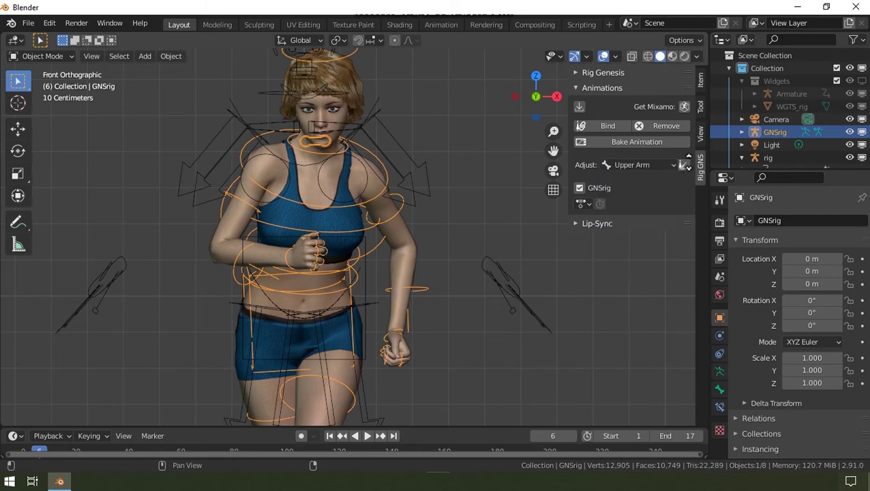
pyautogui.click(684, 166)
pyautogui.click(440, 105)
pyautogui.scroll(-5, 440, 105)
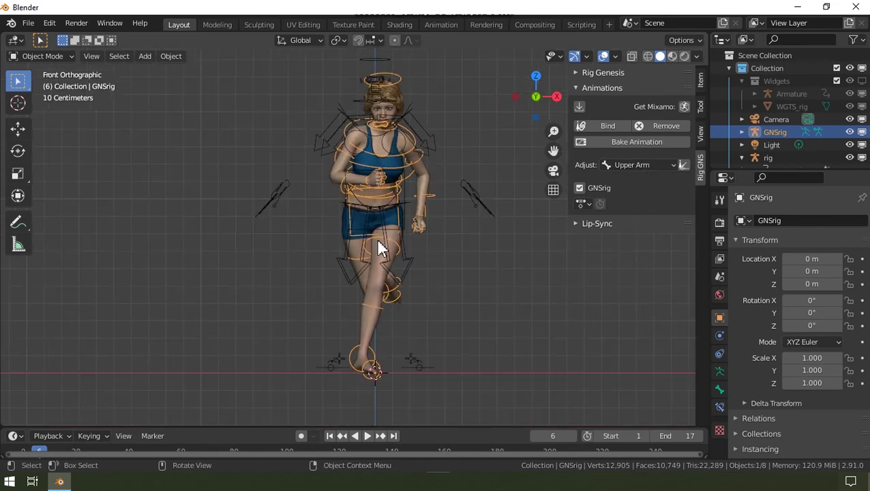
pyautogui.scroll(3, 373, 263)
# - Apply the Thigh adjustment to correct the leg rotation, viewing the runner from the side
pyautogui.click(634, 165)
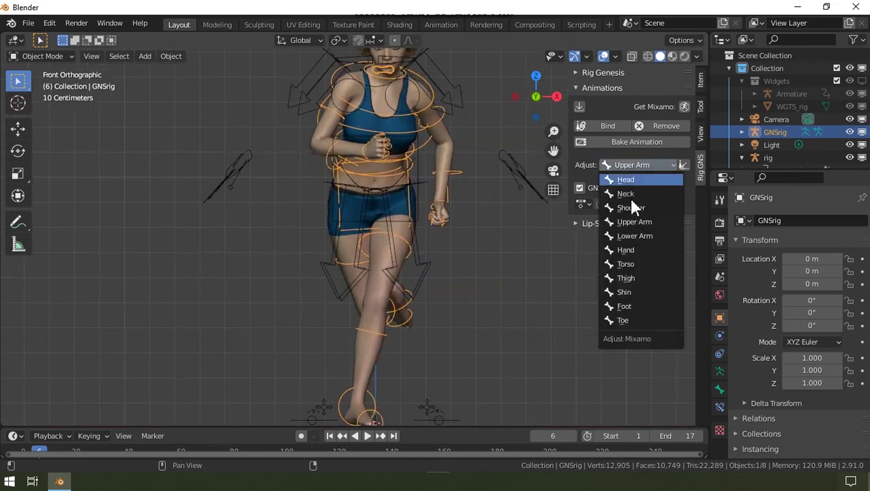
pyautogui.click(627, 279)
pyautogui.click(682, 167)
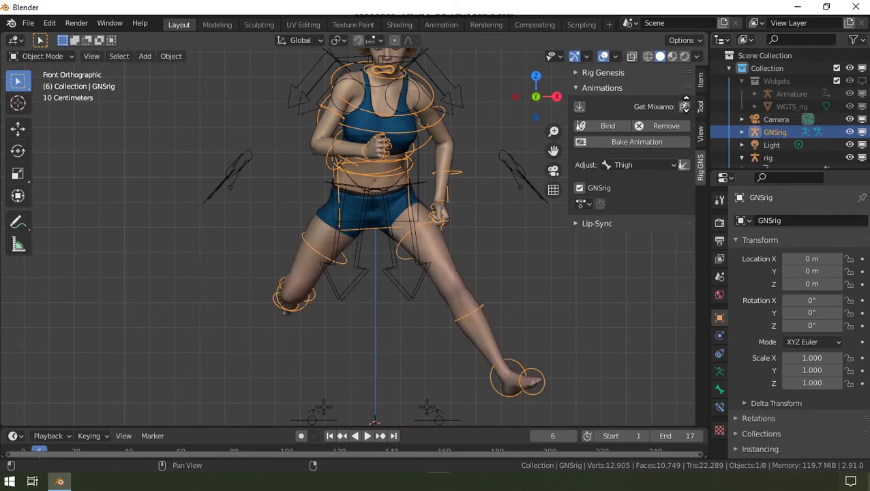
pyautogui.click(385, 259)
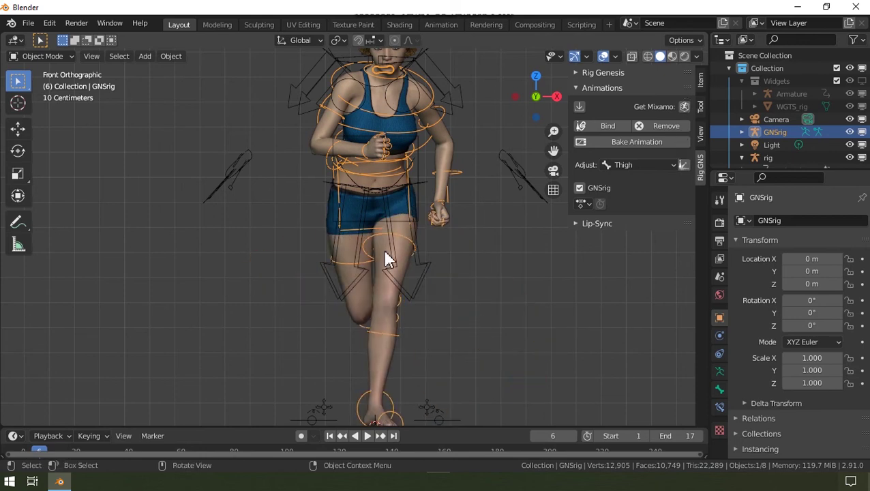
pyautogui.moveTo(384, 259); pyautogui.dragTo(363, 223, button='middle')
pyautogui.scroll(5, 342, 136)
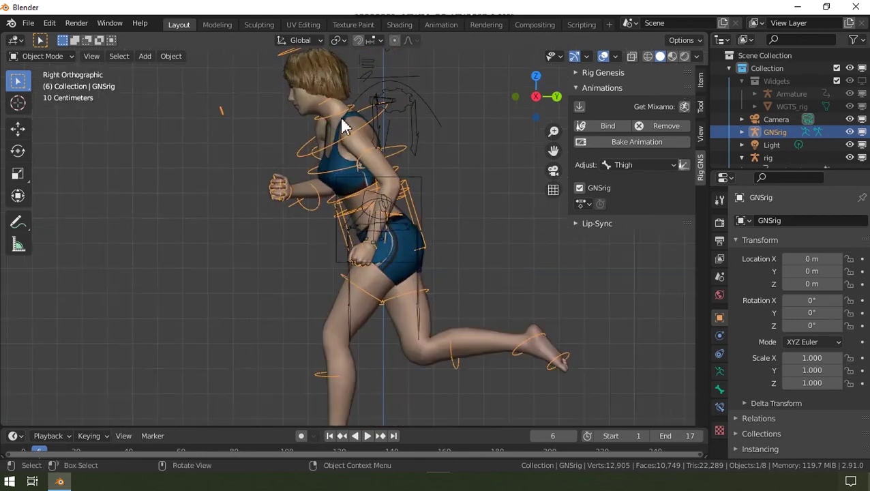
# - Set Adjust to Head and apply it to correct the head tilt
pyautogui.click(651, 165)
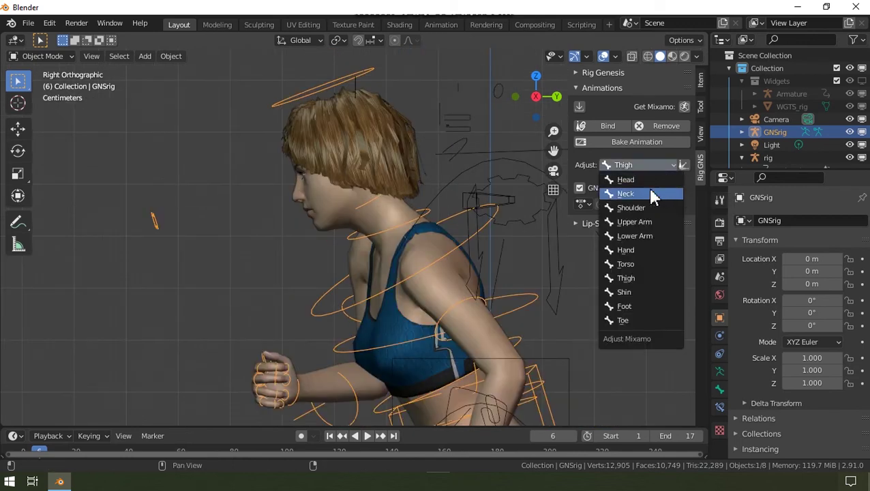
pyautogui.click(650, 195)
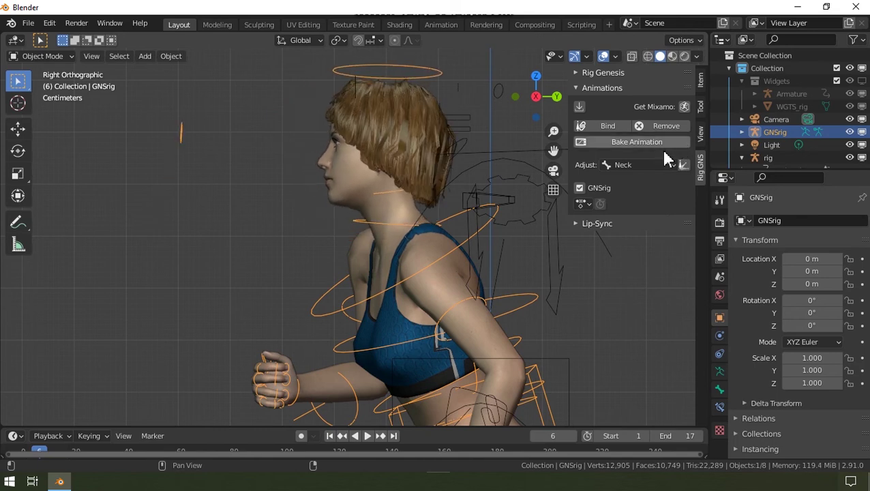
pyautogui.click(645, 165)
pyautogui.click(638, 180)
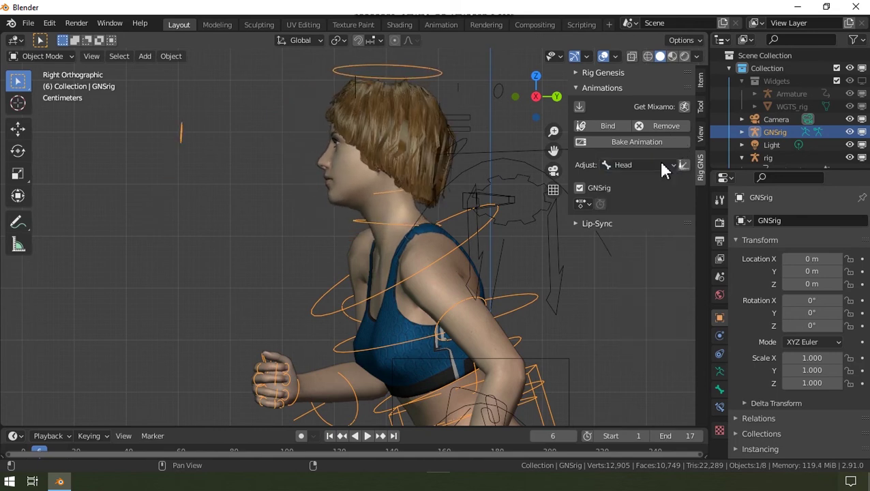
pyautogui.click(683, 165)
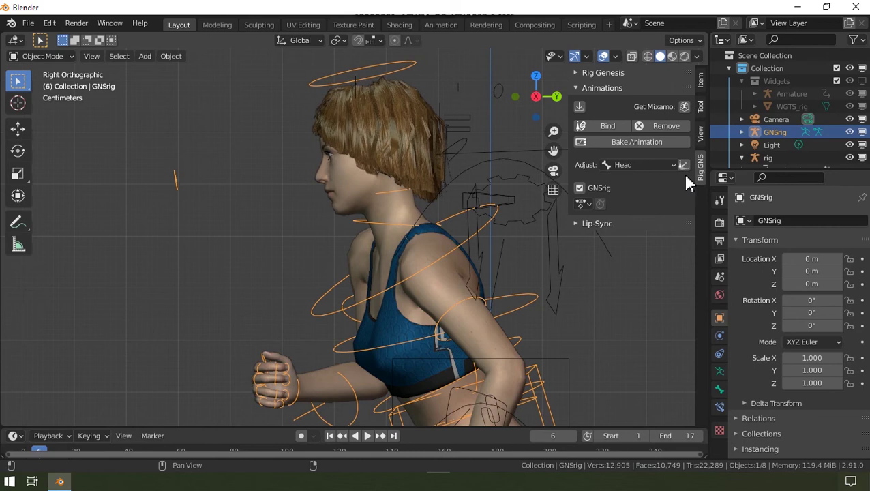
pyautogui.scroll(-4, 283, 143)
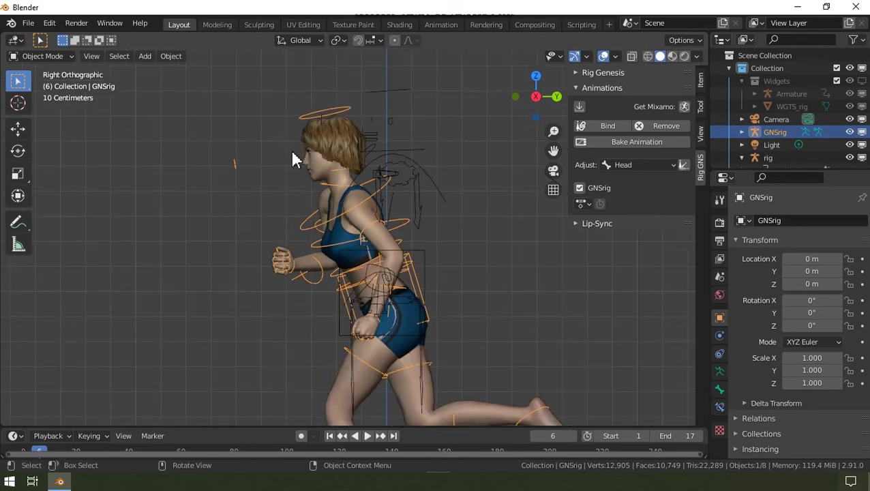
# - Play the run over frames 1–17 and apply the Thigh correction again
pyautogui.moveTo(290, 148); pyautogui.dragTo(372, 129, button='middle')
pyautogui.press('space')
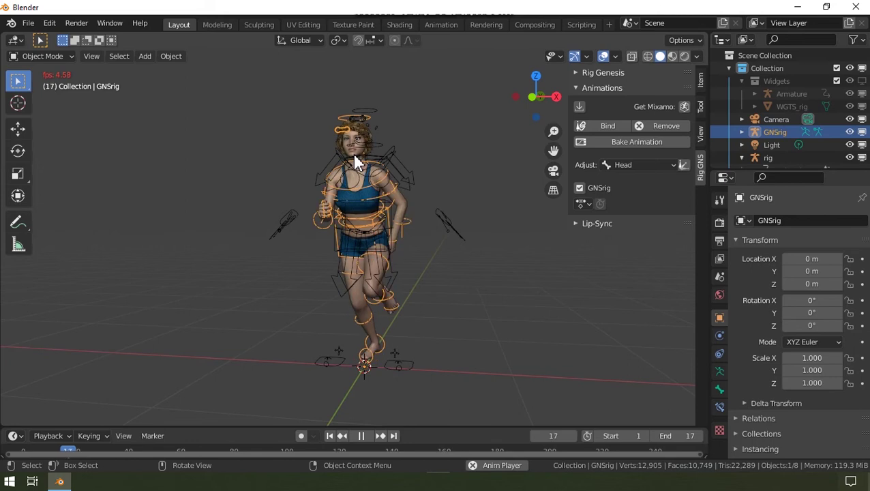
pyautogui.click(646, 165)
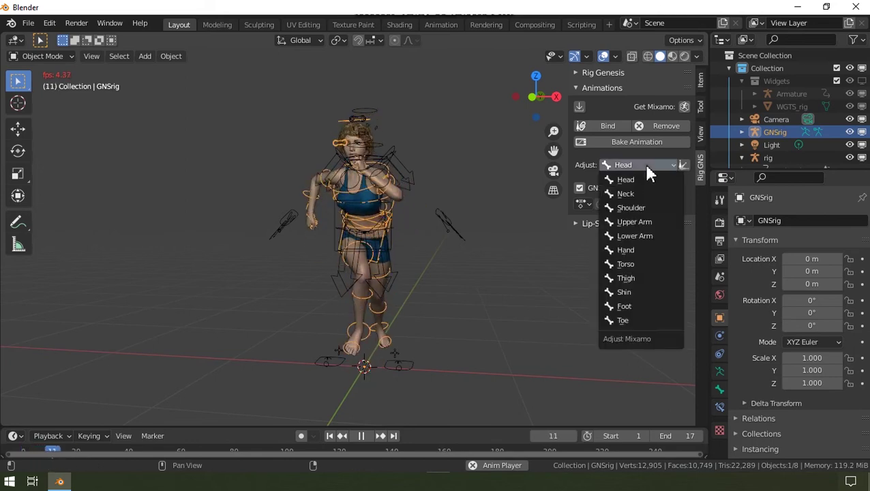
pyautogui.click(640, 278)
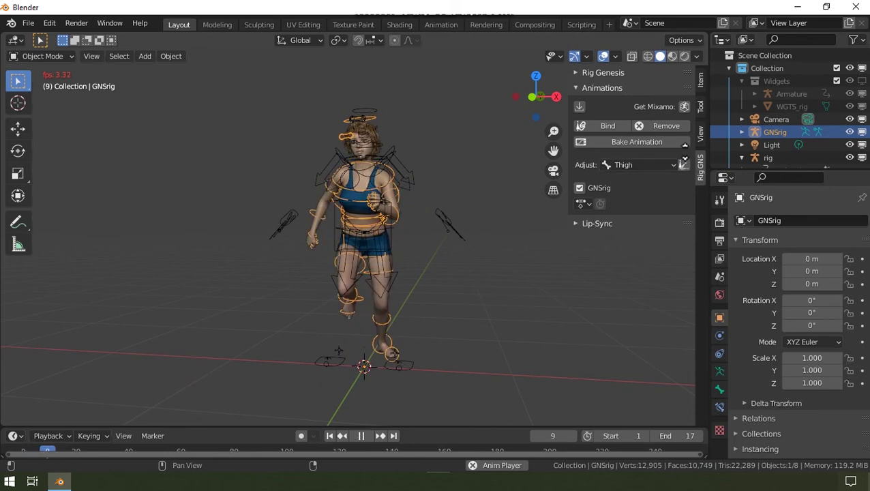
pyautogui.click(683, 164)
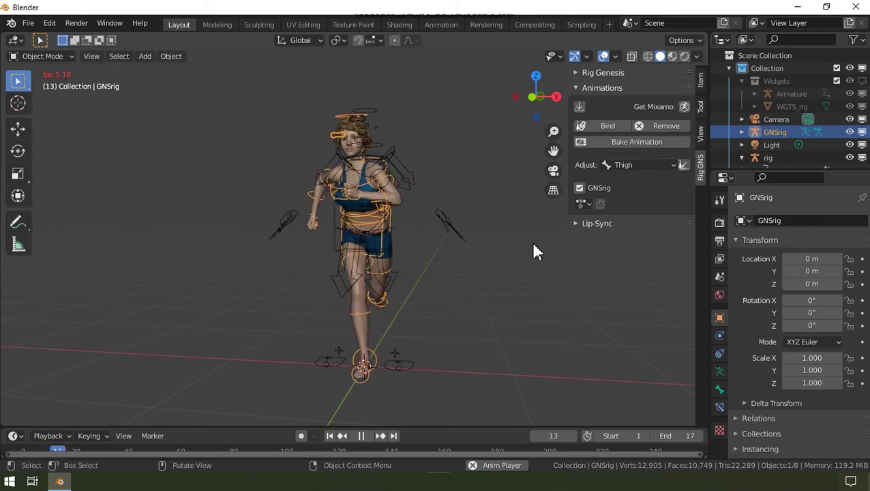
# - Bake the run onto the GNSrig and name the resulting action 'Fast Run'
pyautogui.click(625, 146)
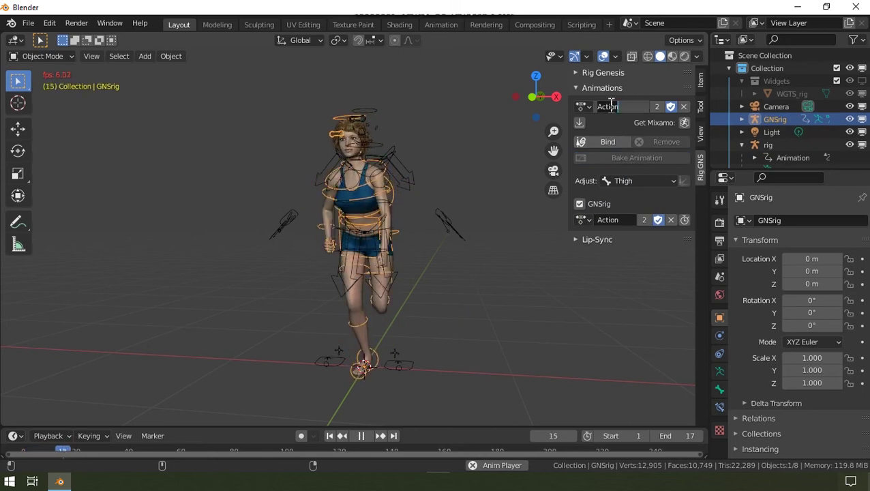
pyautogui.write('a')
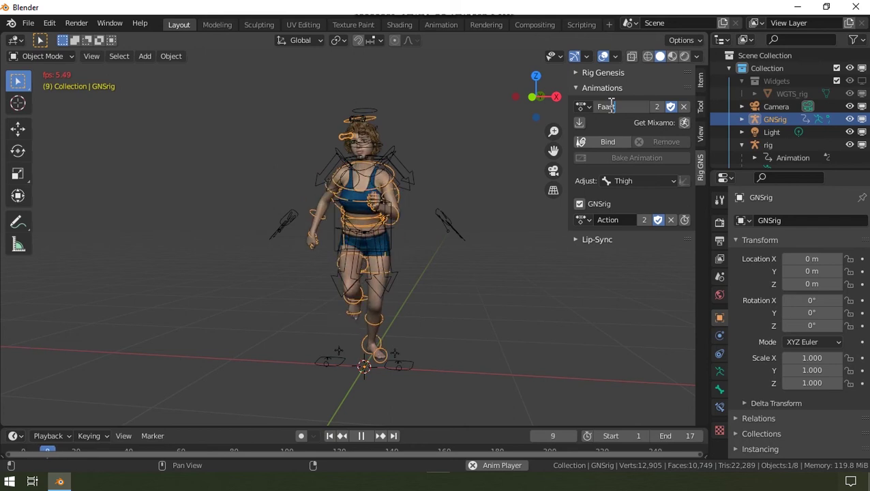
pyautogui.write('st')
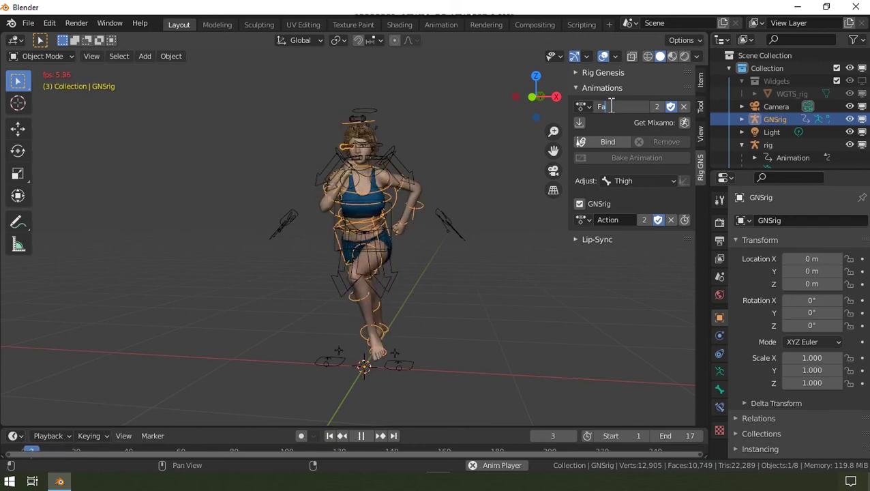
pyautogui.write(' Run')
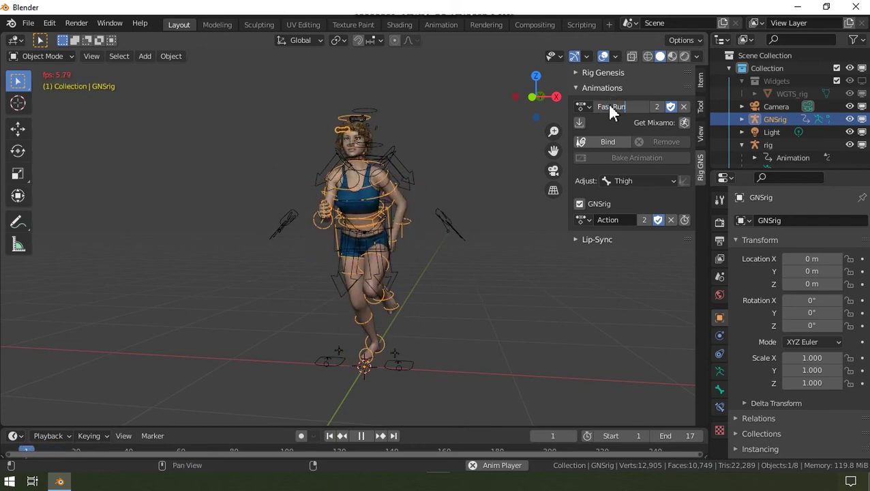
pyautogui.press('Return')
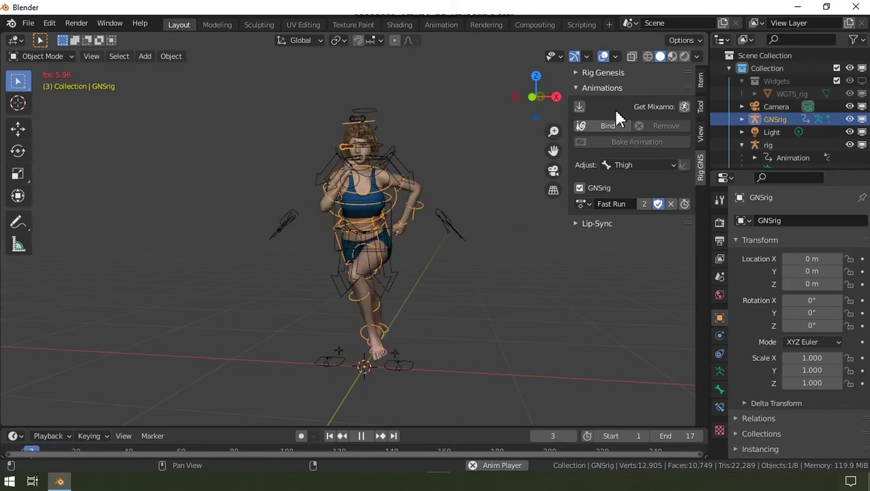
# - Import Sneaking walk.fbx with the Daz Settings preset and bind it to GNSrig
pyautogui.click(579, 107)
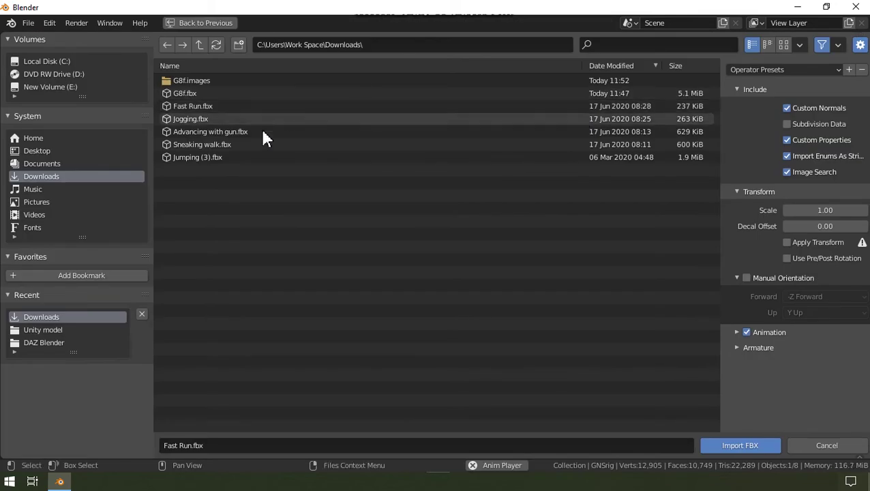
pyautogui.click(254, 149)
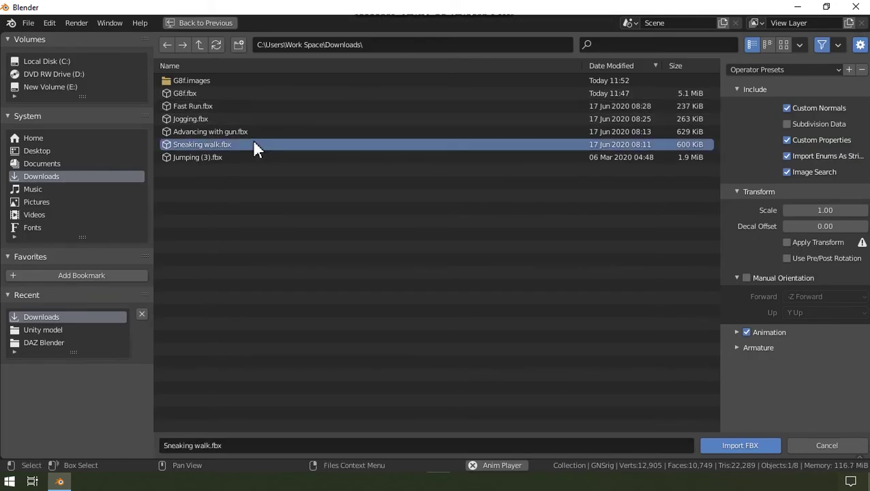
pyautogui.click(775, 71)
pyautogui.click(769, 104)
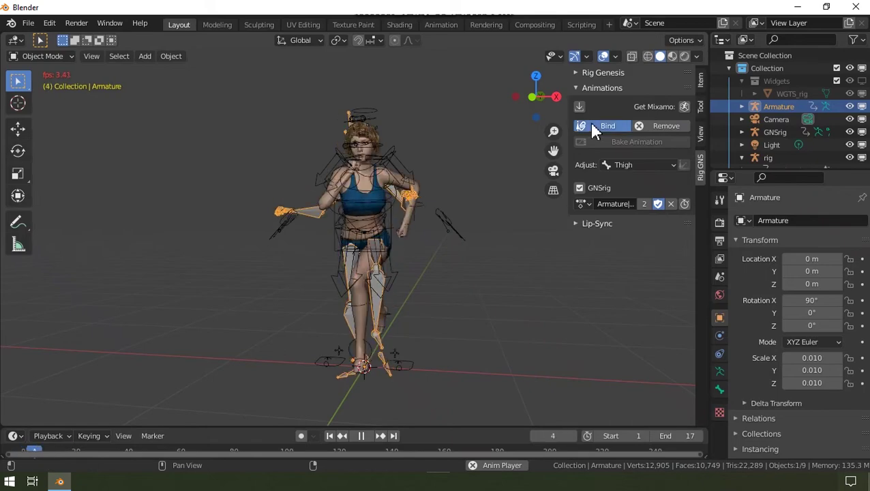
pyautogui.click(590, 124)
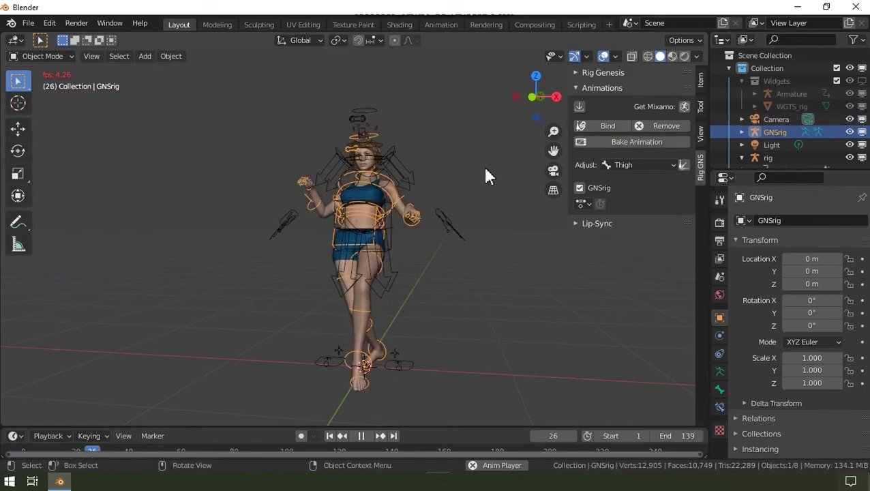
# - Apply the Neck bone correction to the sneaking walk
pyautogui.press('KP_3')
pyautogui.scroll(2, 395, 152)
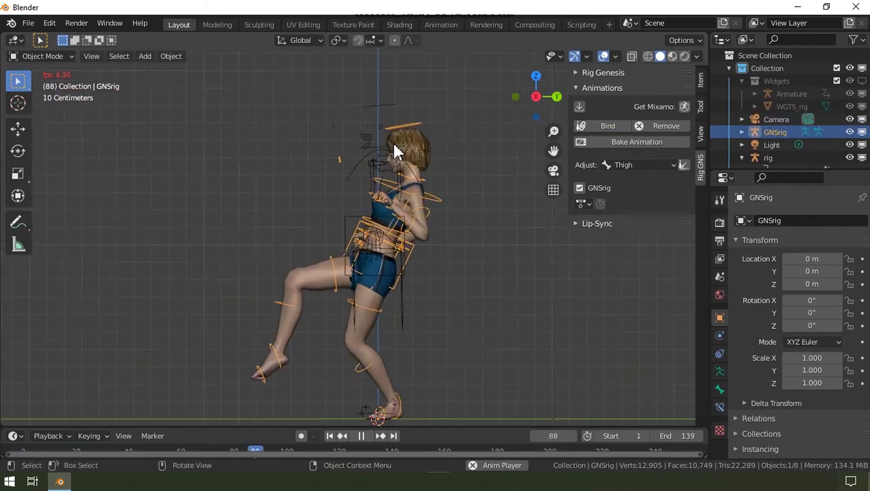
pyautogui.scroll(5, 398, 151)
pyautogui.moveTo(397, 151); pyautogui.dragTo(387, 129, button='middle')
pyautogui.click(655, 165)
pyautogui.click(682, 169)
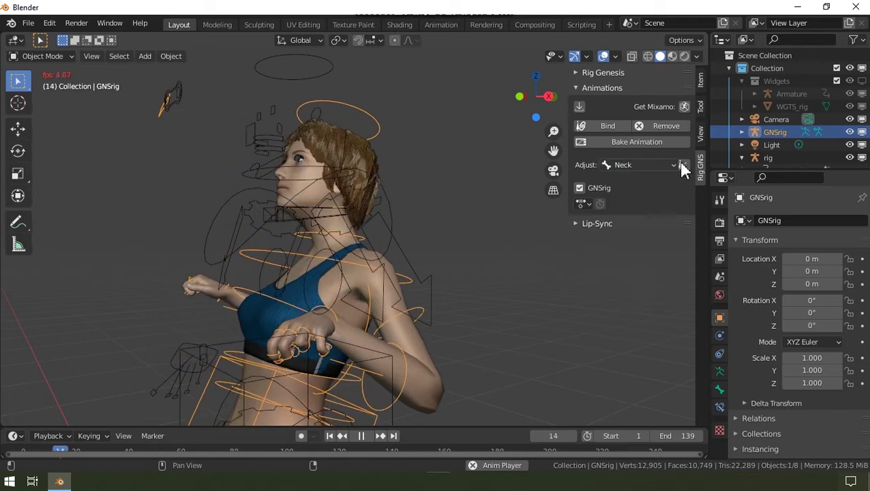
# - Apply Upper Arm and Lower Arm corrections, then bake the walk onto GNSrig
pyautogui.moveTo(400, 130); pyautogui.dragTo(464, 136, button='middle')
pyautogui.click(641, 165)
pyautogui.click(661, 181)
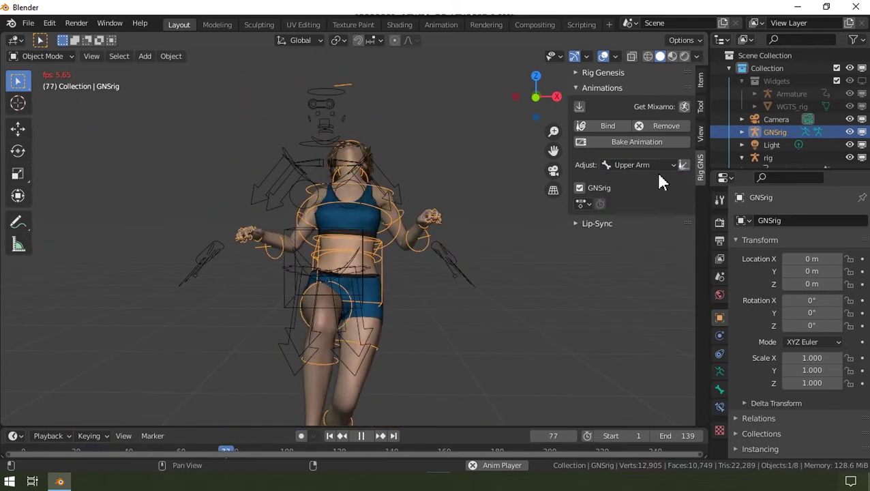
pyautogui.click(651, 164)
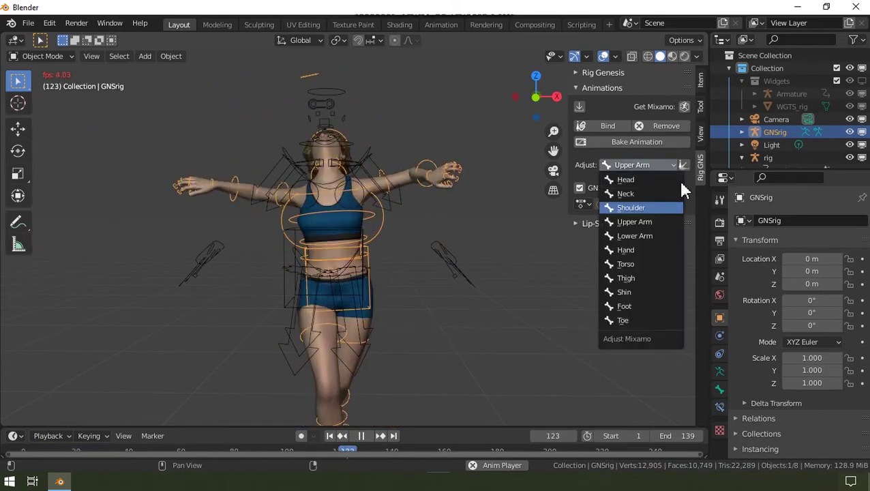
pyautogui.moveTo(409, 164); pyautogui.dragTo(382, 136, button='middle')
pyautogui.click(641, 165)
pyautogui.click(634, 236)
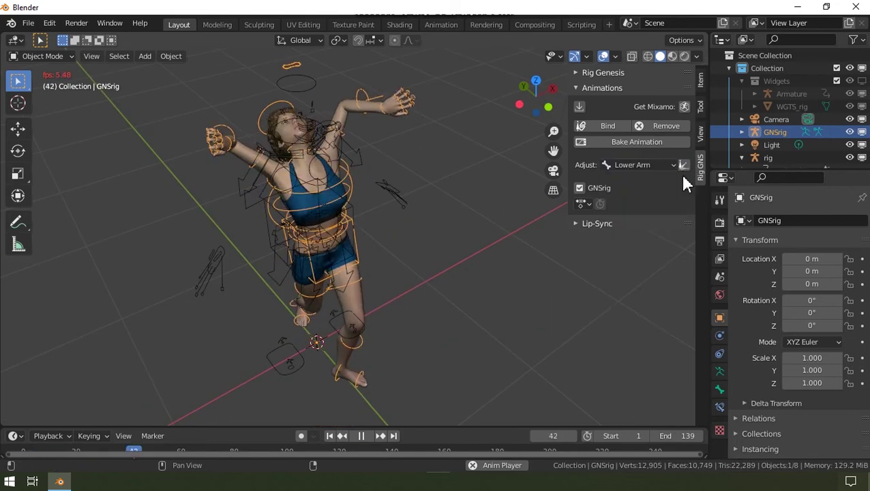
pyautogui.moveTo(332, 185)
pyautogui.mouseDown(button='middle')
pyautogui.moveTo(387, 178)
pyautogui.moveTo(324, 184)
pyautogui.mouseUp(button='middle')
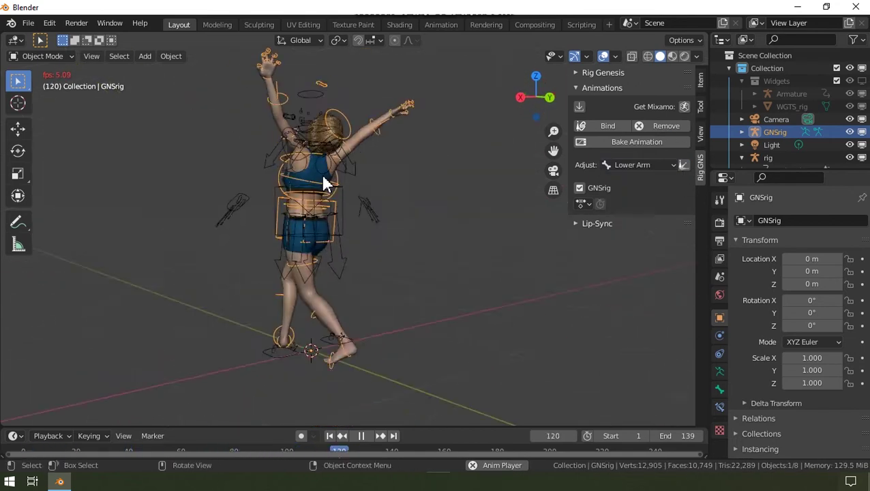
pyautogui.click(623, 144)
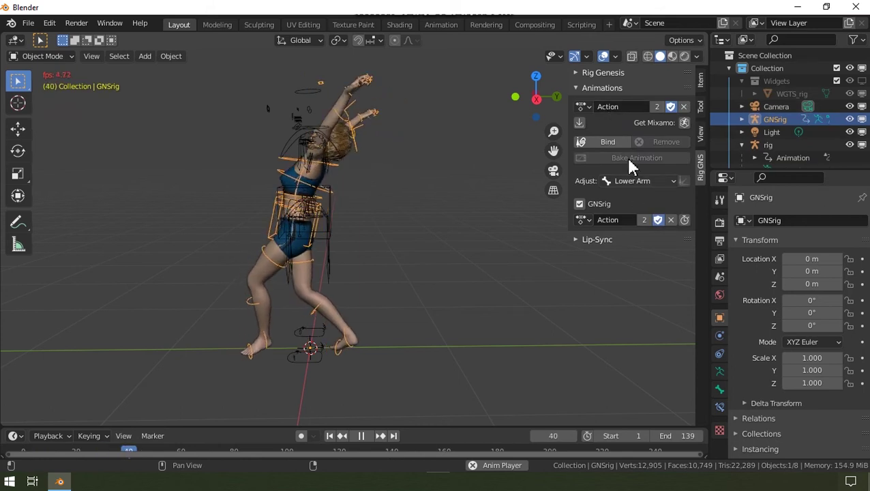
# - Rename the baked action to 'Creepy walk'
pyautogui.doubleClick(619, 107)
pyautogui.write('Cr')
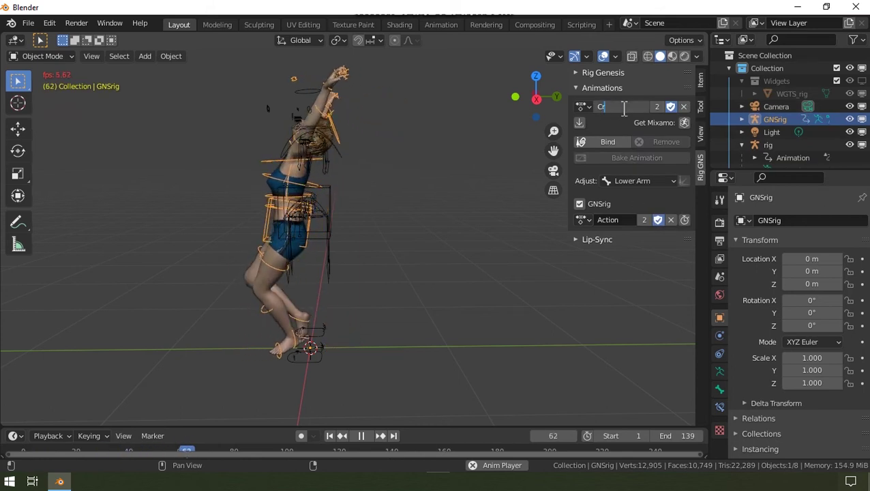
pyautogui.write('eepy walk')
pyautogui.press('Return')
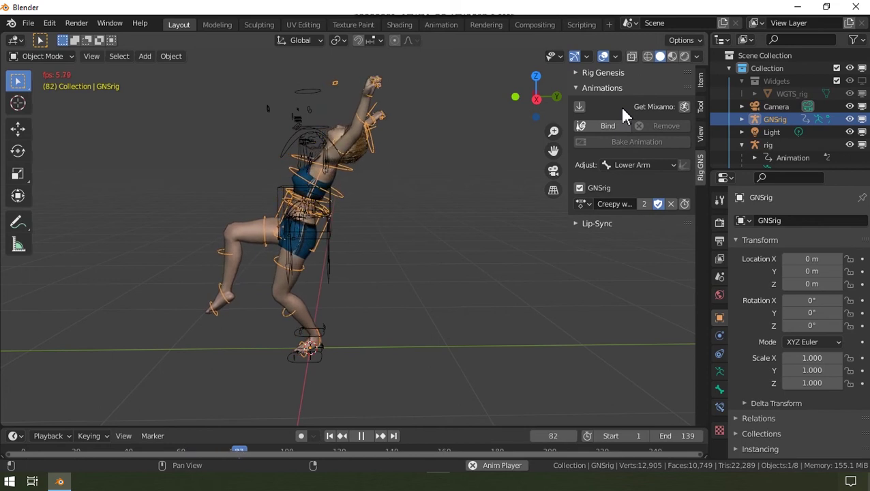
# - Switch GNSrig to the Fast Run action and fit the frame range to it
pyautogui.click(583, 204)
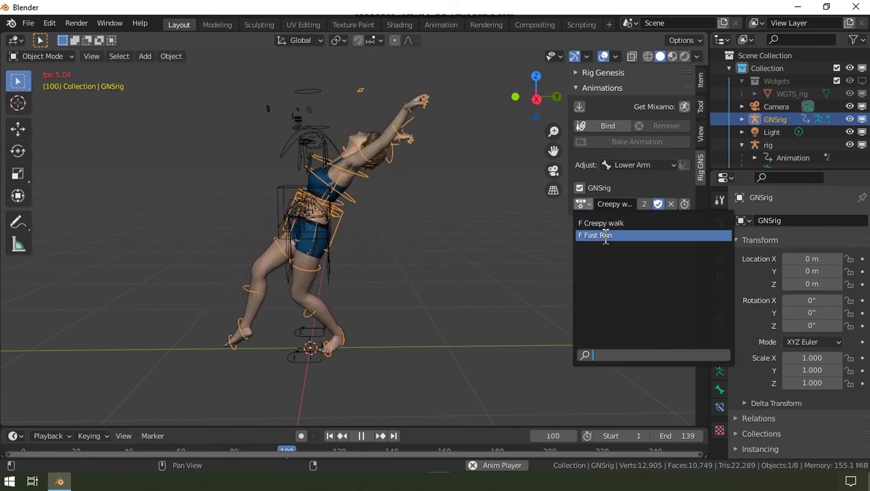
pyautogui.click(605, 236)
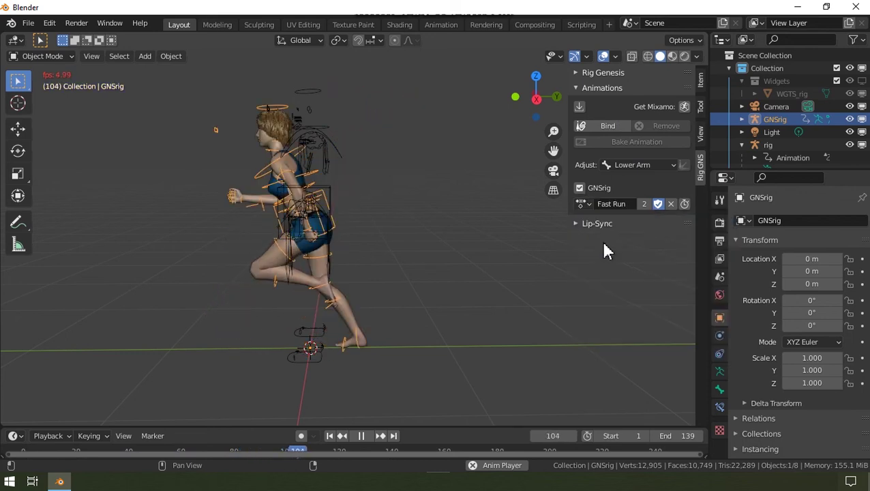
pyautogui.click(684, 204)
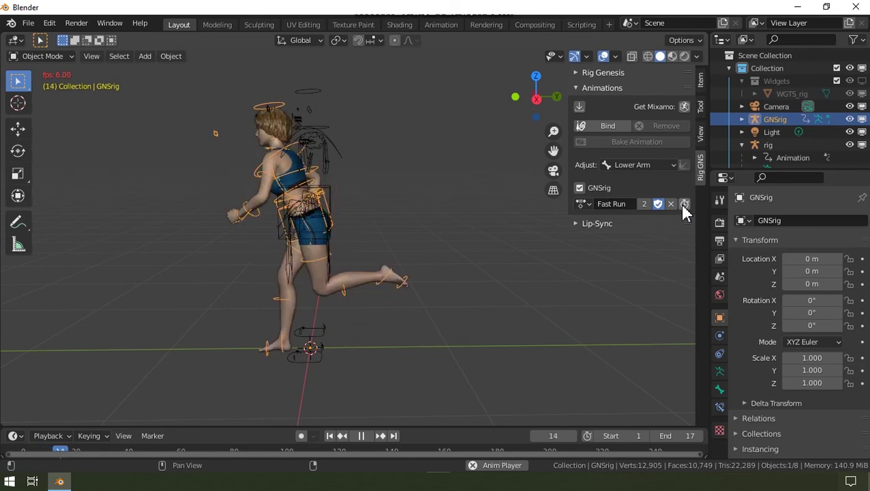
# - Preview the Creepy walk action with the frame range fitted to it
pyautogui.click(583, 204)
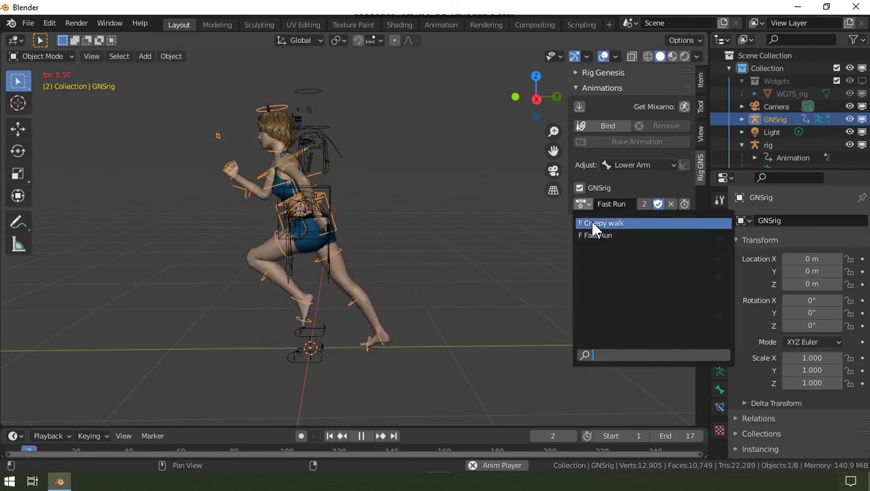
pyautogui.click(592, 224)
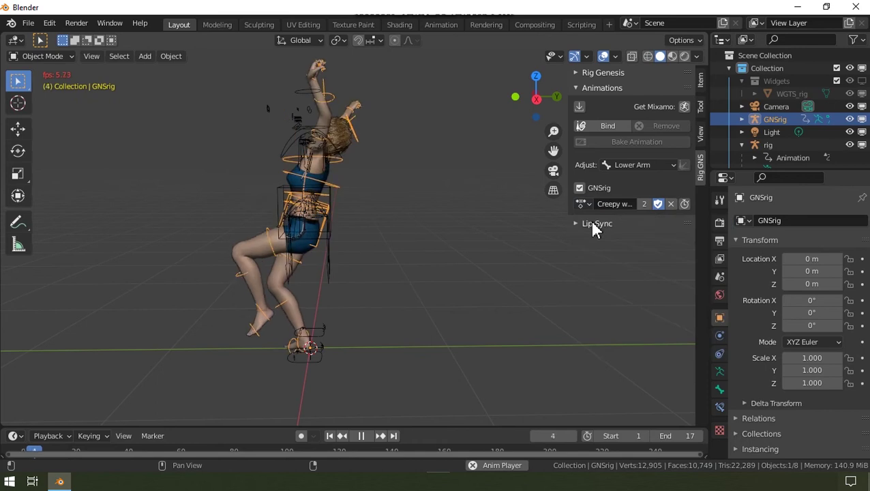
pyautogui.click(685, 204)
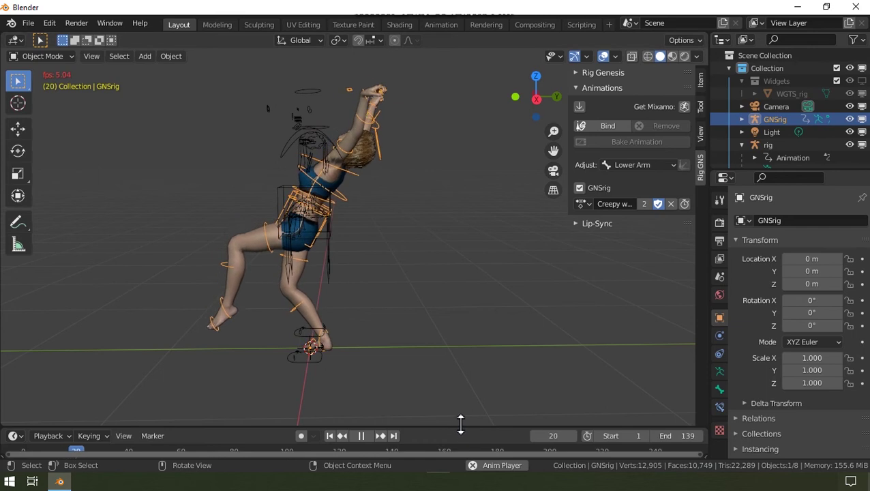
pyautogui.moveTo(461, 425); pyautogui.dragTo(456, 383)
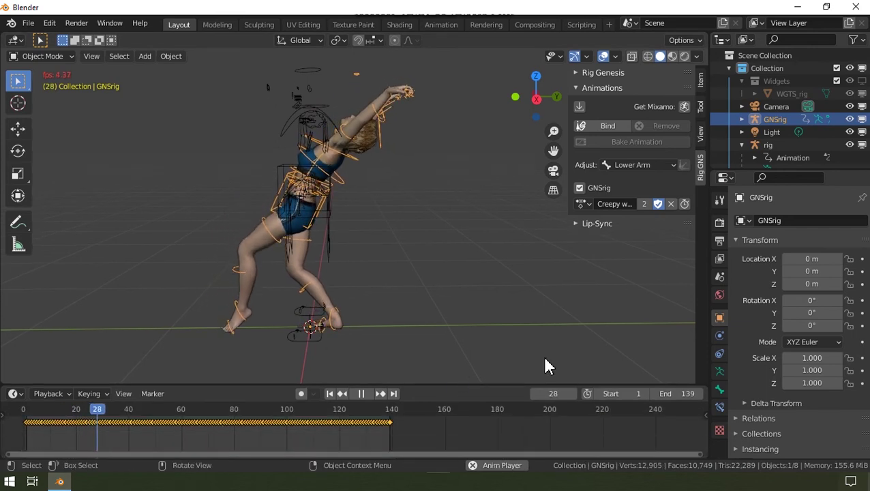
# - Switch back to Fast Run, fit the range to frame 17, and stop playback
pyautogui.click(581, 204)
pyautogui.click(593, 236)
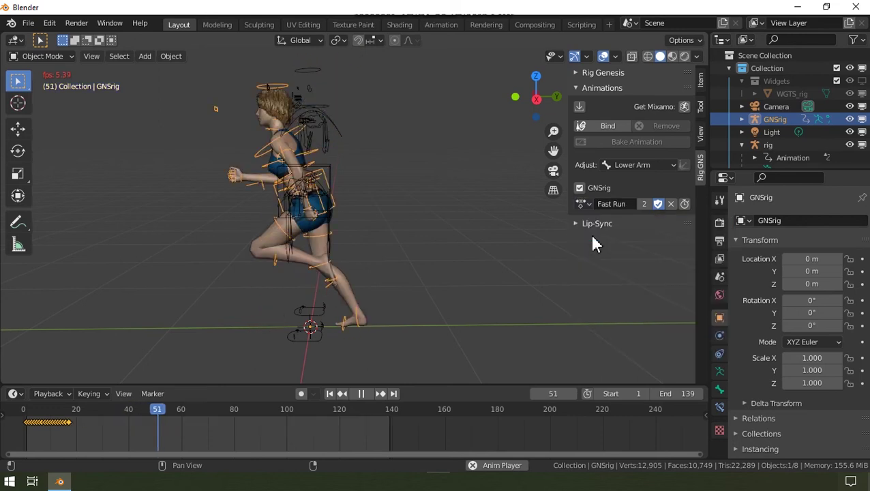
pyautogui.click(685, 204)
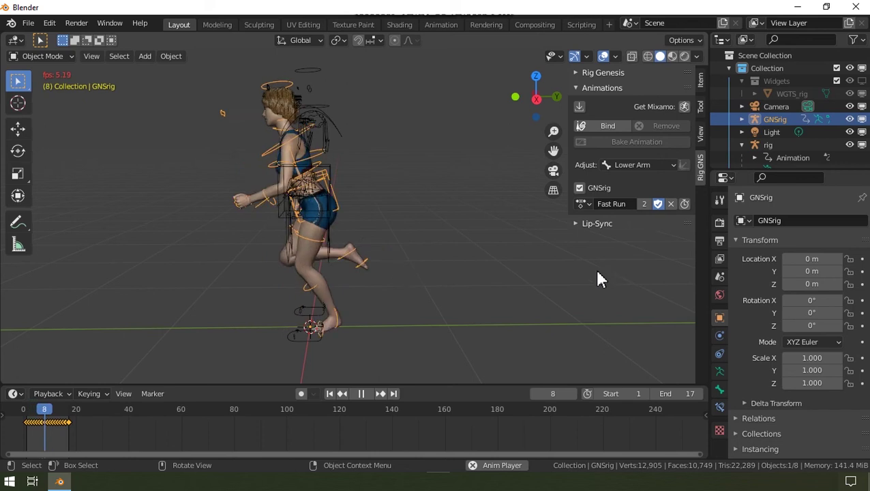
pyautogui.click(362, 396)
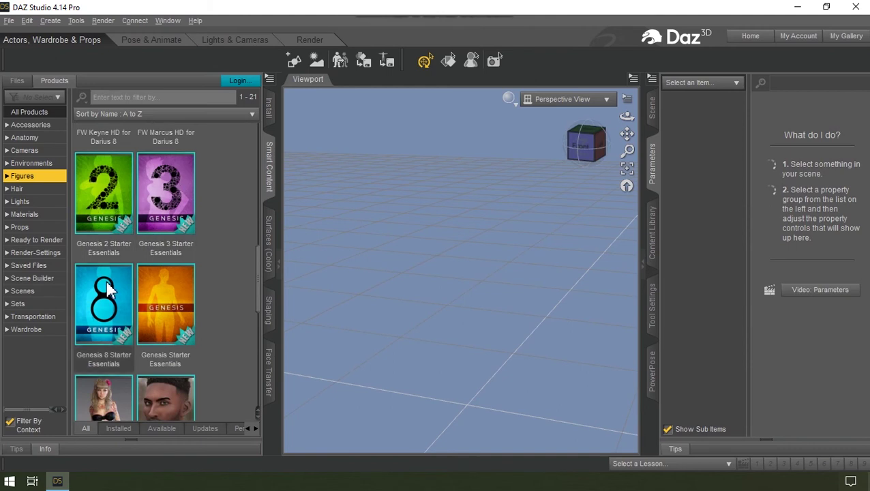
# - Load Genesis 3 Female from Genesis 3 Starter Essentials into the scene
pyautogui.click(157, 180)
pyautogui.doubleClick(156, 179)
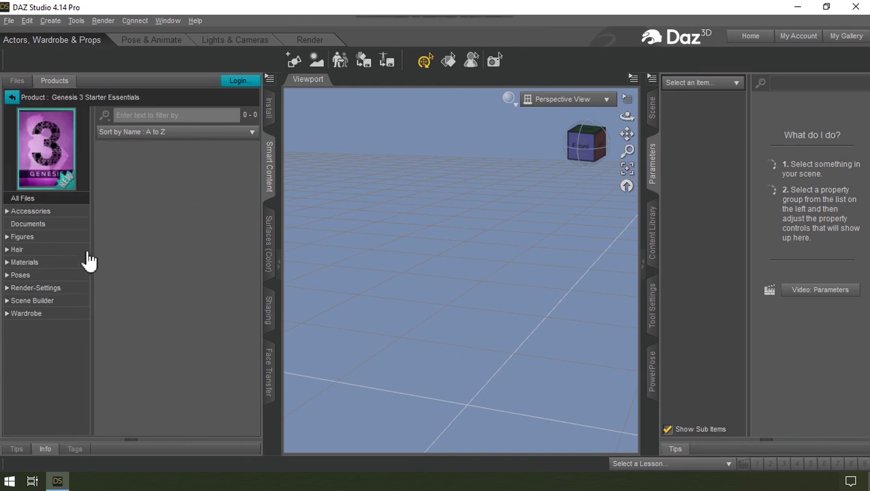
pyautogui.click(28, 236)
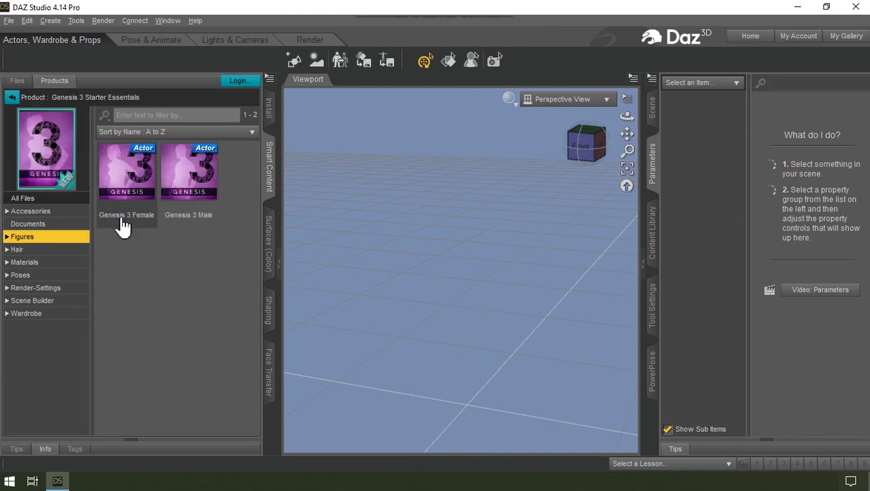
pyautogui.doubleClick(122, 189)
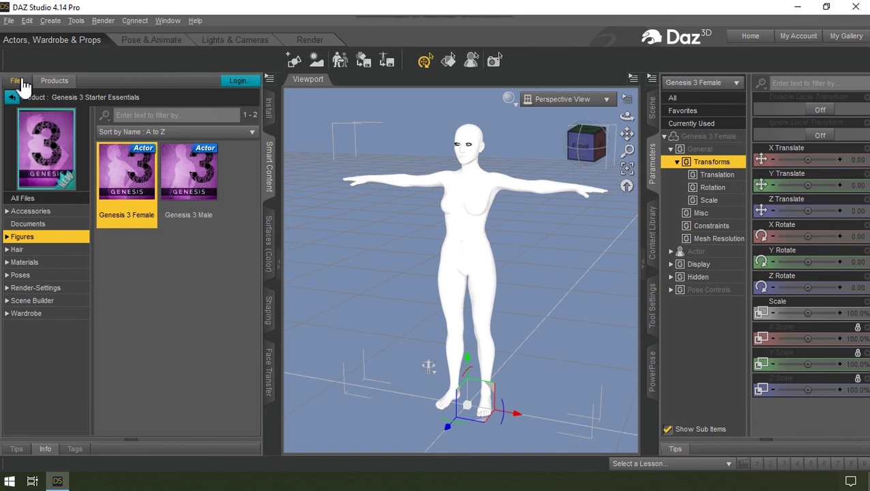
# - Apply the Flat BodyM walk animation from the Animations files to the figure
pyautogui.click(23, 86)
pyautogui.click(34, 150)
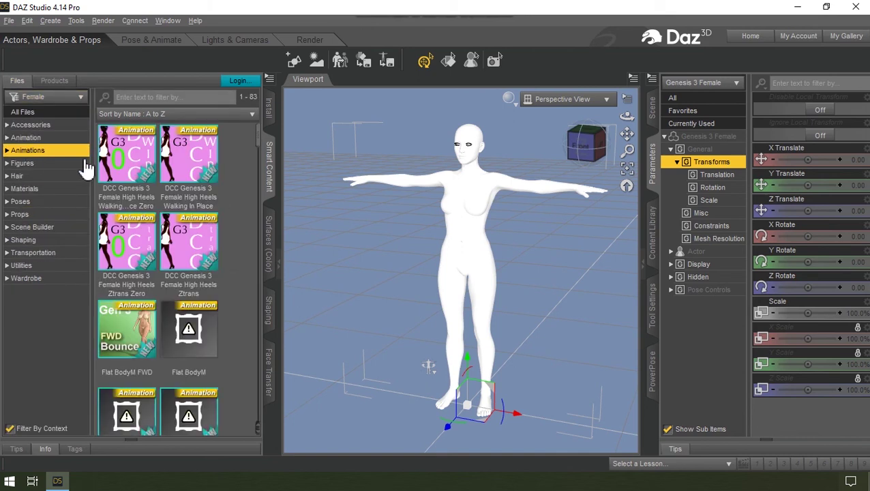
pyautogui.doubleClick(163, 225)
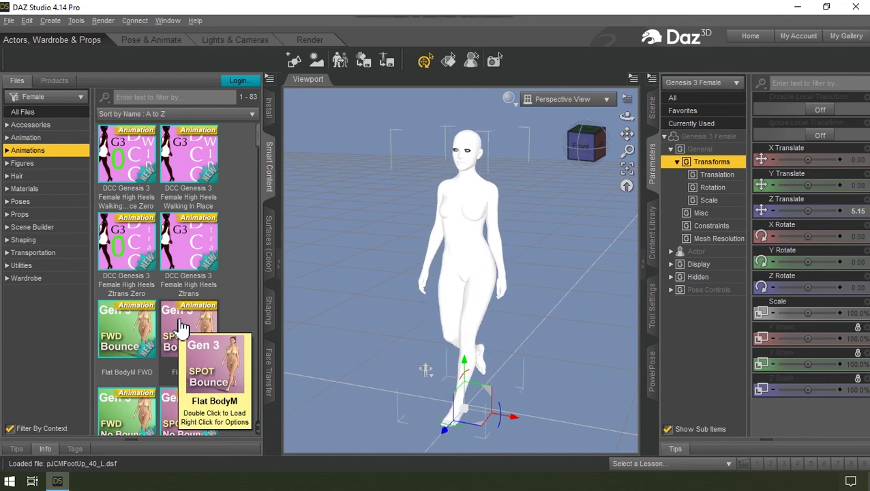
pyautogui.doubleClick(181, 329)
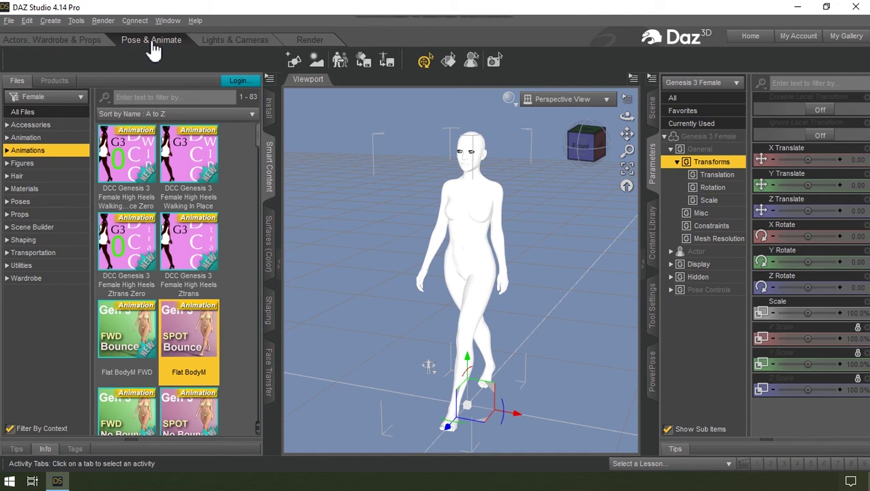
# - In Pose & Animate, bake the flat bodym aniBlock to Studio keyframes
pyautogui.click(153, 42)
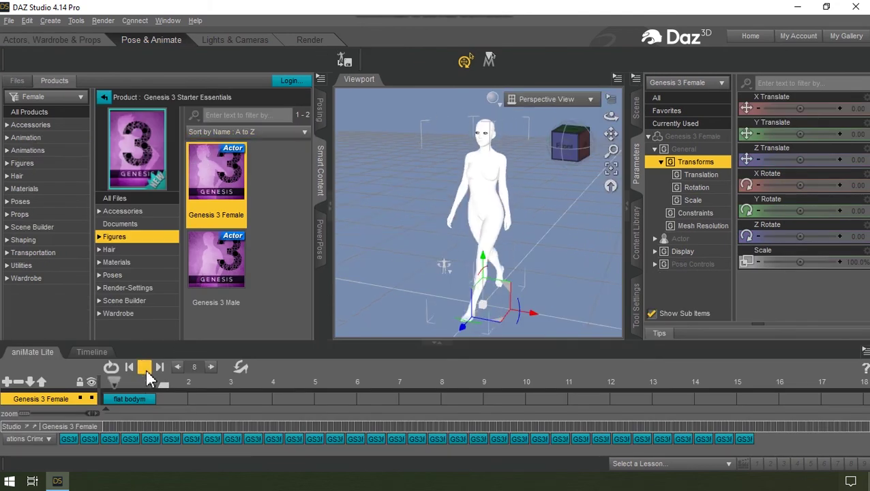
pyautogui.click(146, 368)
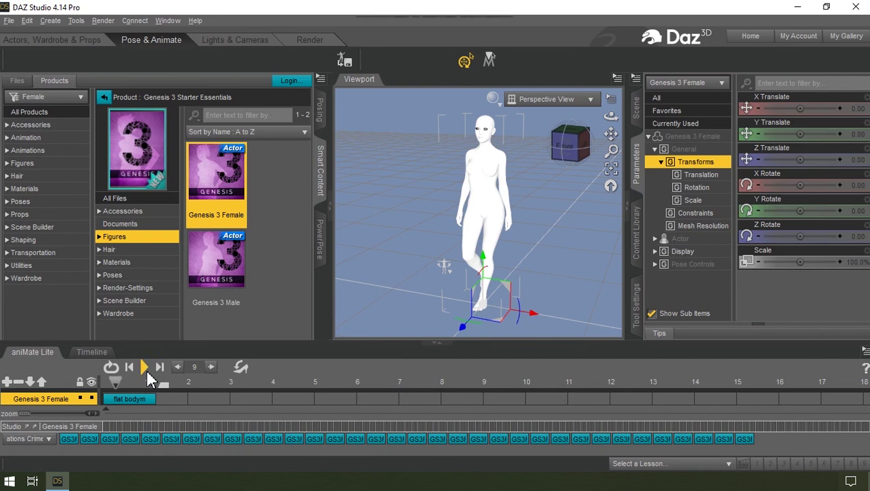
pyautogui.rightClick(327, 379)
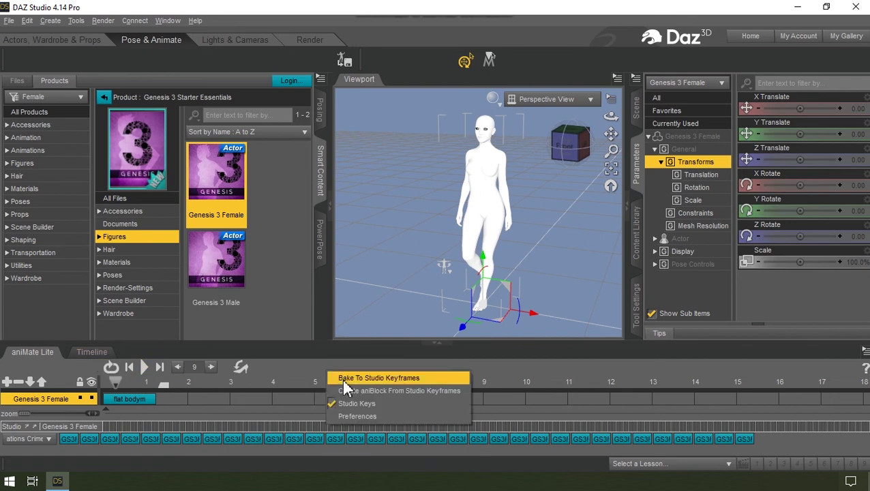
pyautogui.click(344, 380)
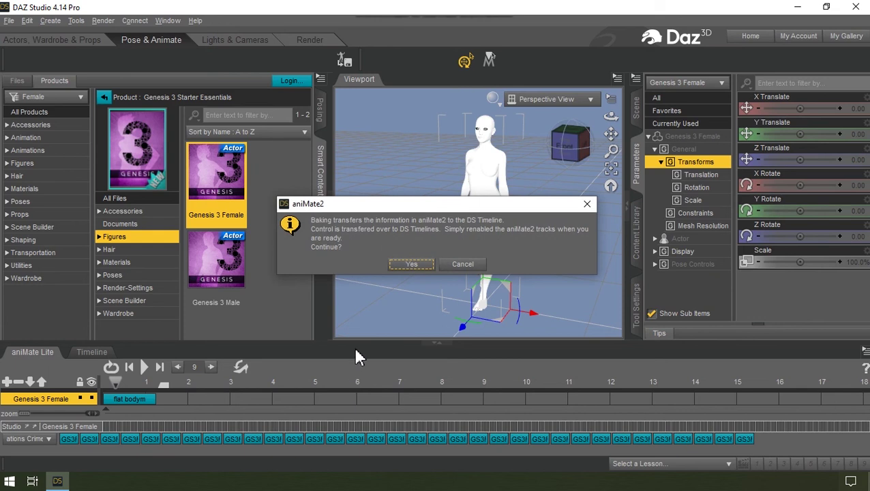
pyautogui.click(412, 264)
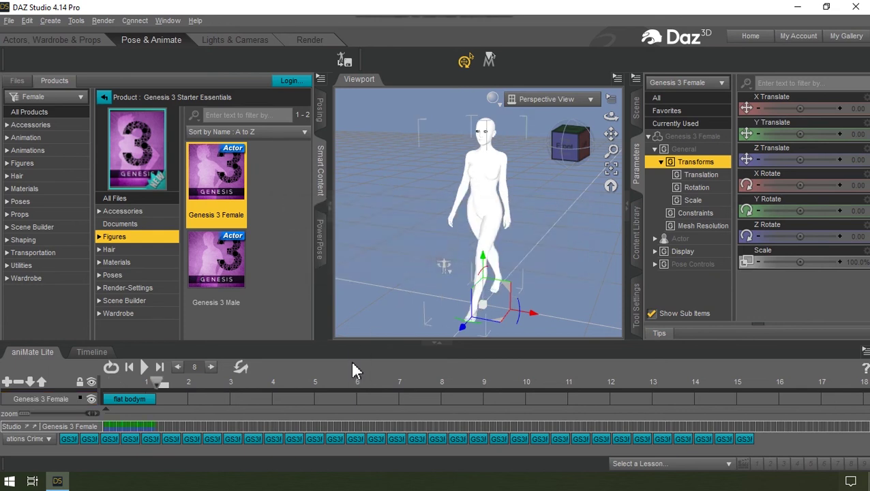
# - Play the baked keyframes on the Timeline and pause at frame 15
pyautogui.click(98, 354)
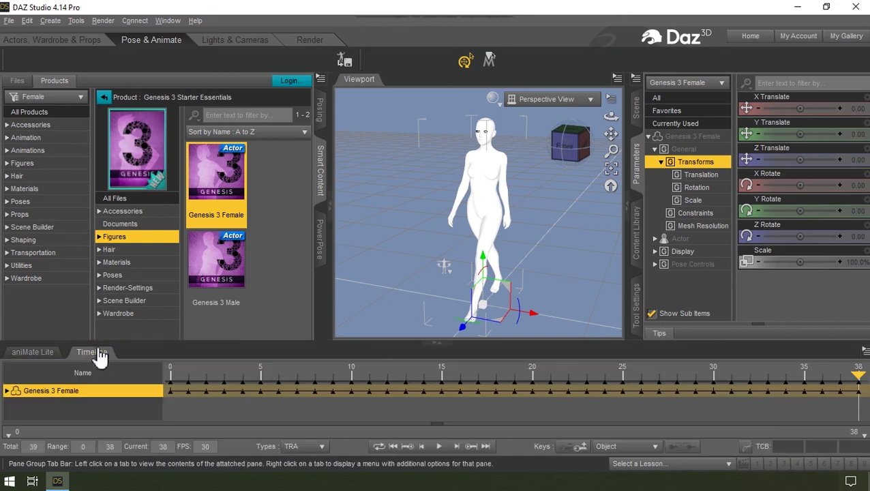
pyautogui.click(440, 448)
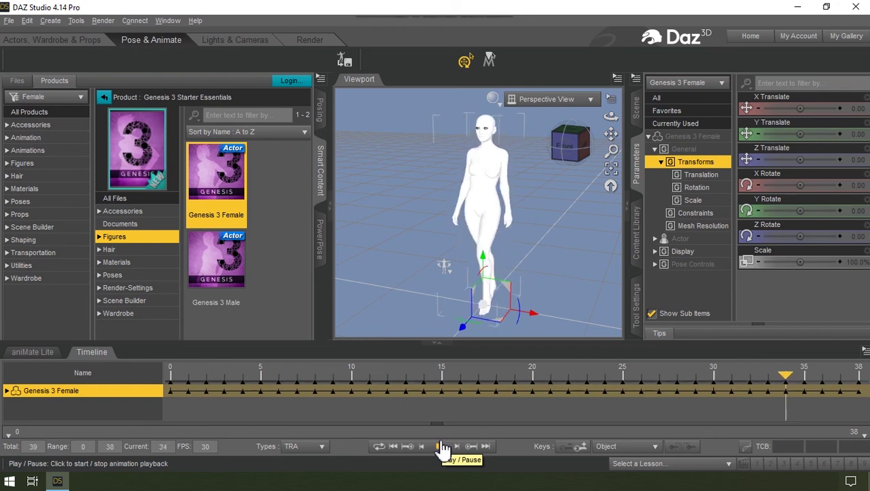
pyautogui.click(442, 447)
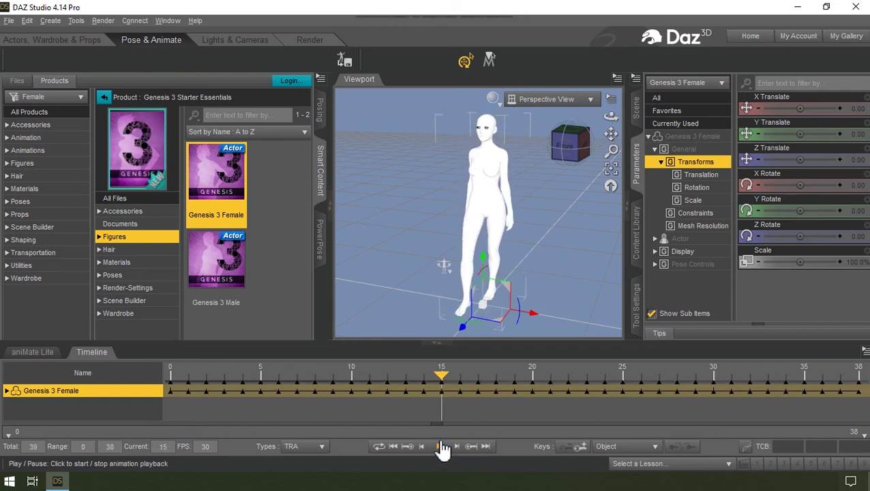
# - Set the figure's mesh Resolution Level to Base and SubDivision Level to 0
pyautogui.click(687, 232)
pyautogui.click(780, 109)
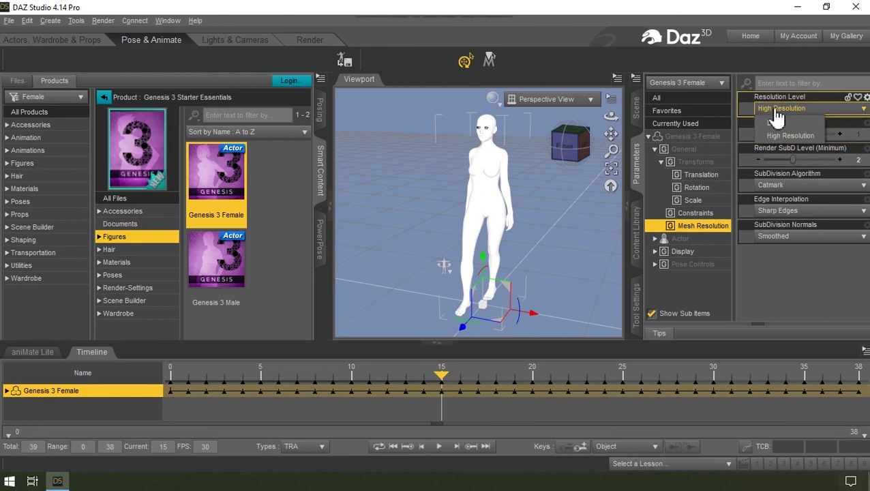
pyautogui.click(773, 122)
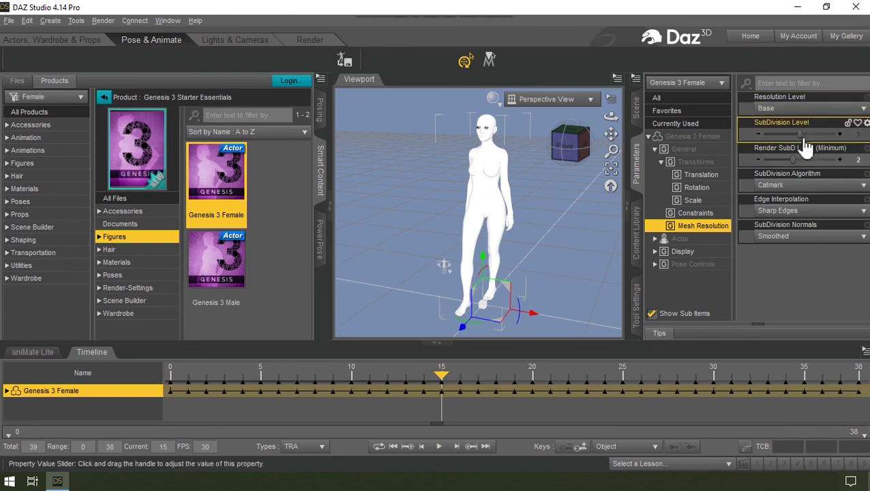
pyautogui.moveTo(801, 132); pyautogui.dragTo(756, 133)
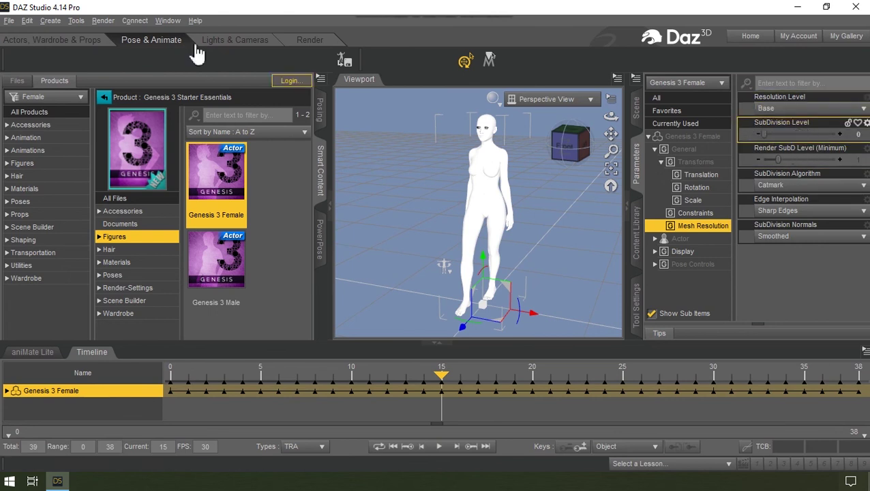
pyautogui.click(11, 21)
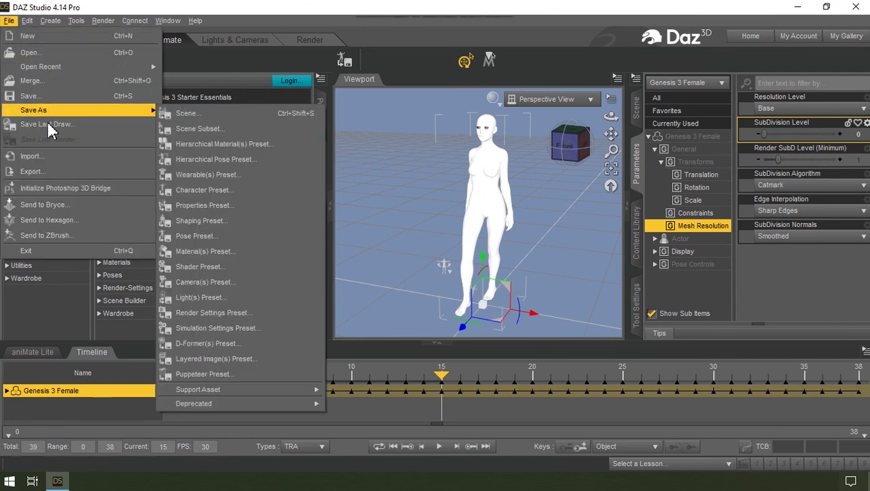
# - Export FBX 'g3f walk cycle' to Downloads with Animations on and Collect Textures off
pyautogui.click(31, 171)
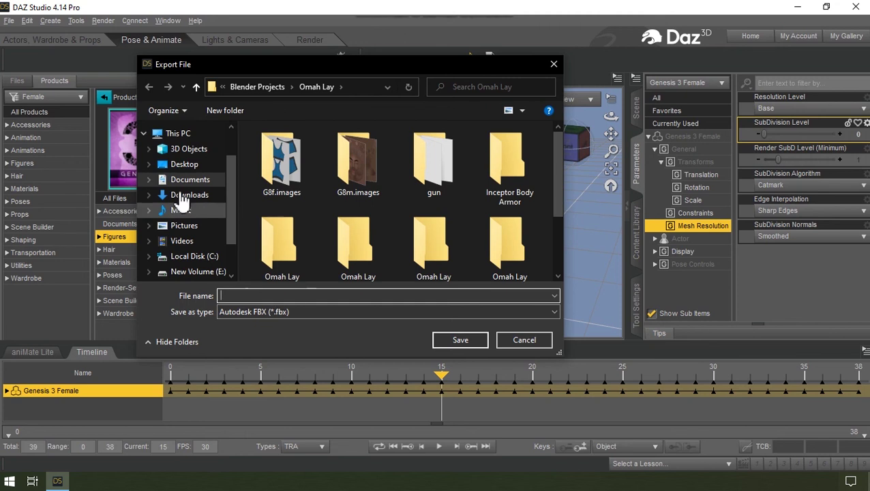
pyautogui.click(186, 195)
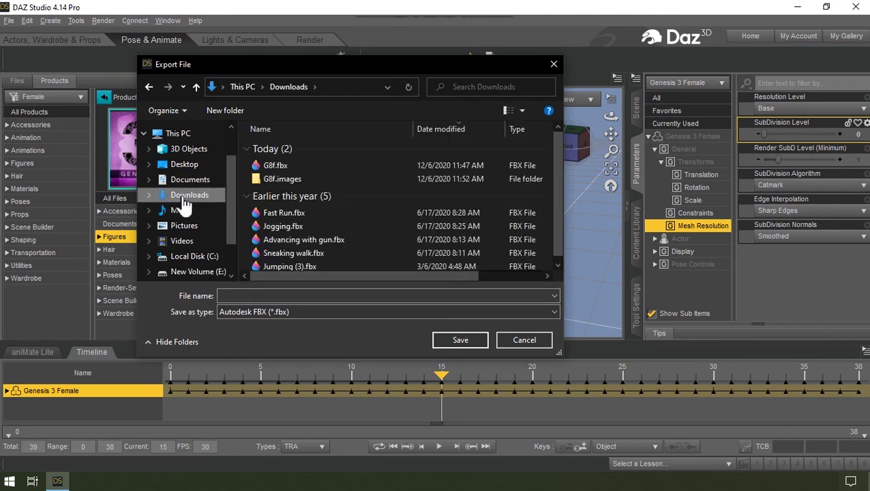
pyautogui.click(242, 295)
pyautogui.write('g3f walk cycle')
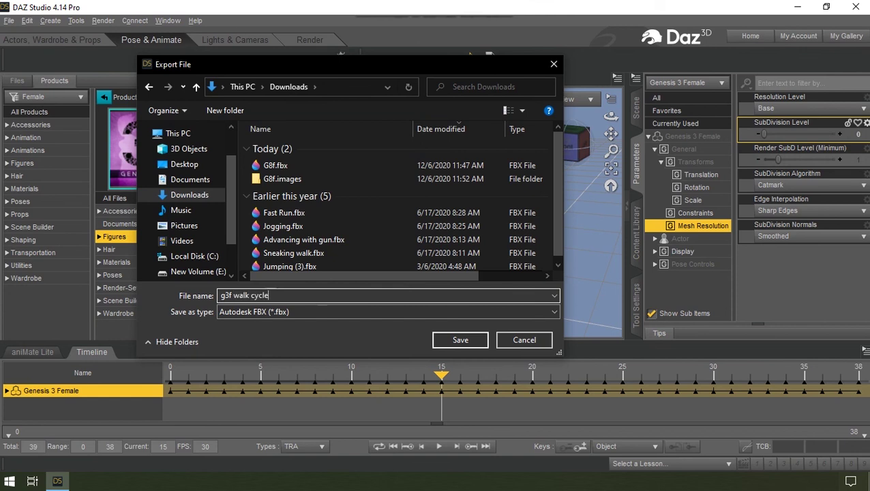
pyautogui.press('Return')
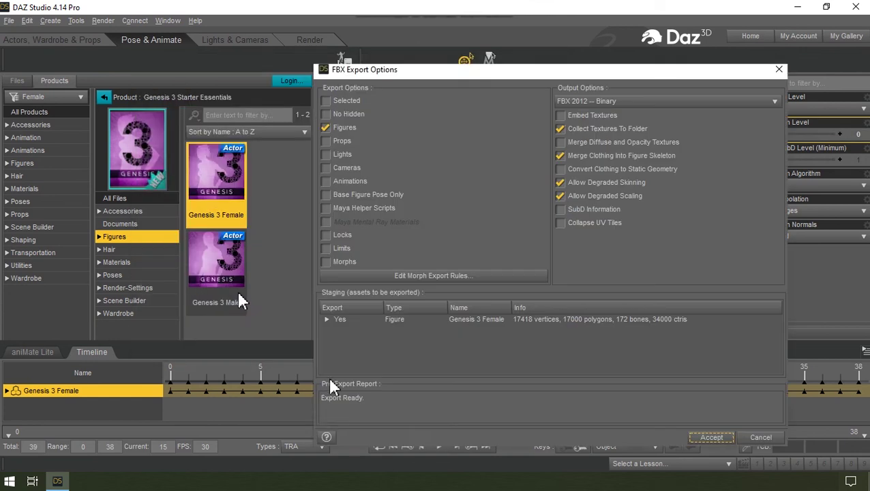
pyautogui.click(346, 182)
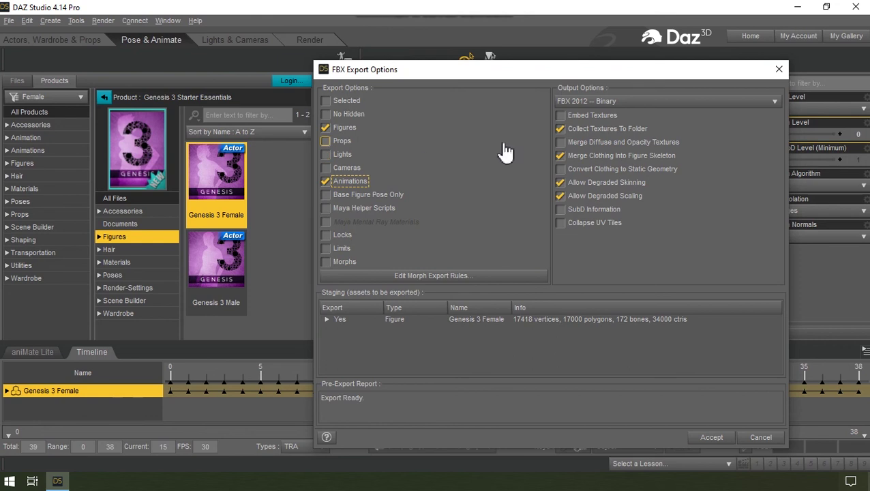
pyautogui.click(559, 130)
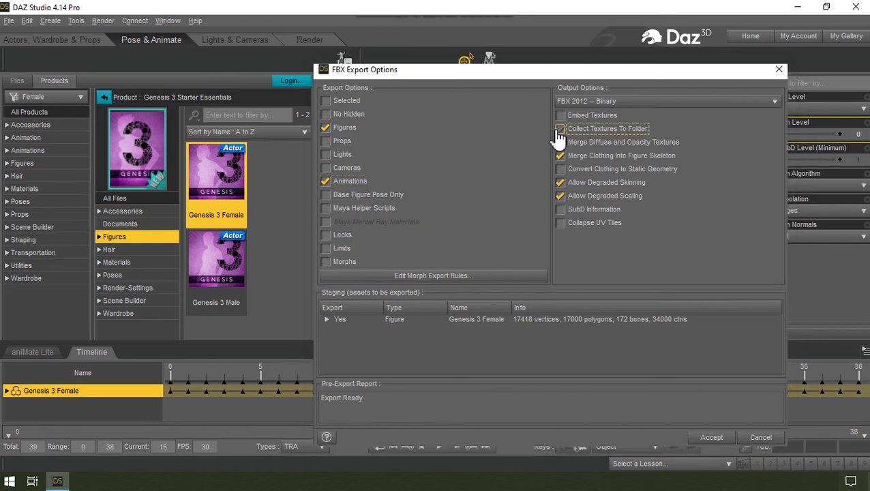
pyautogui.click(709, 438)
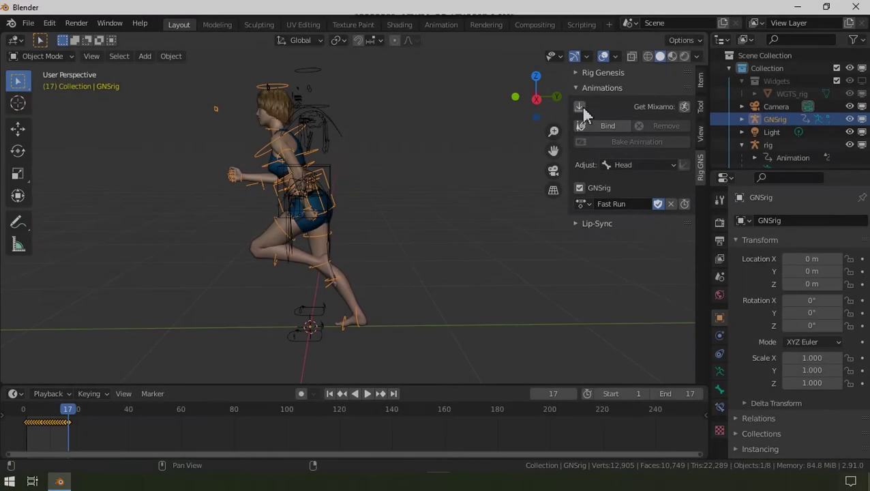
# - Import g3f walk cycle .fbx with the User Settings preset and convert to Mixamo format
pyautogui.click(580, 106)
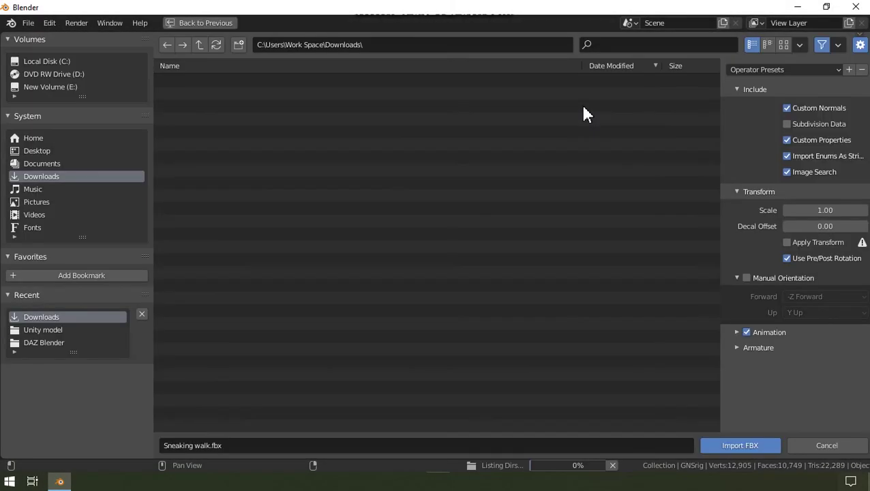
pyautogui.click(376, 107)
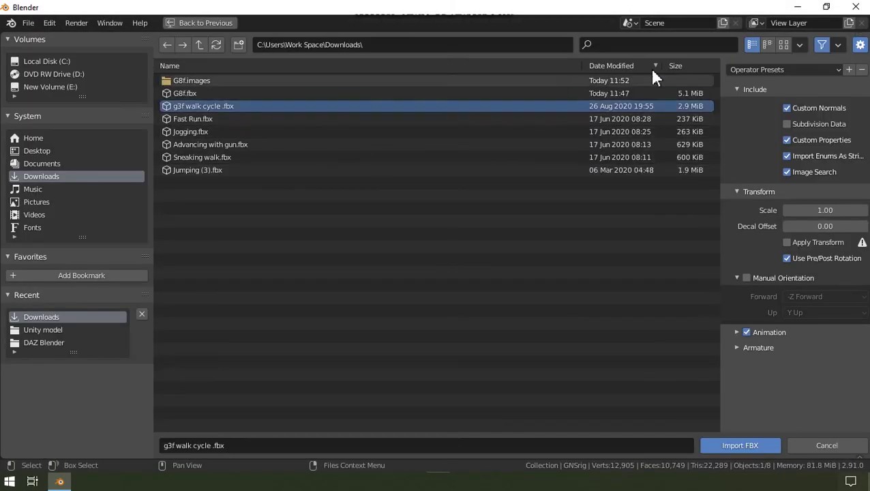
pyautogui.click(742, 69)
pyautogui.click(754, 104)
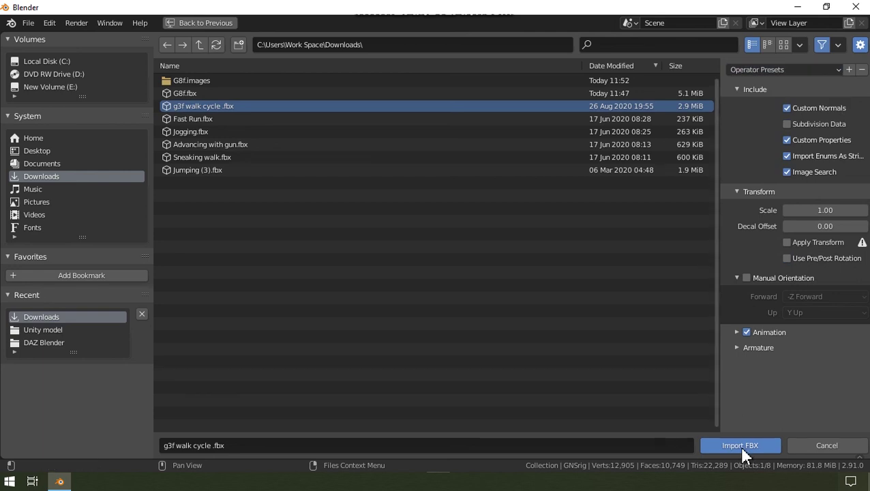
pyautogui.press('Return')
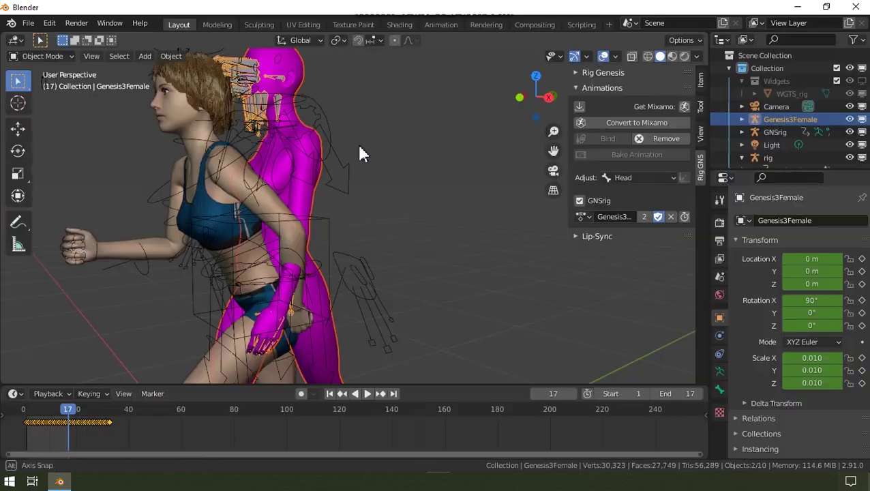
pyautogui.click(595, 126)
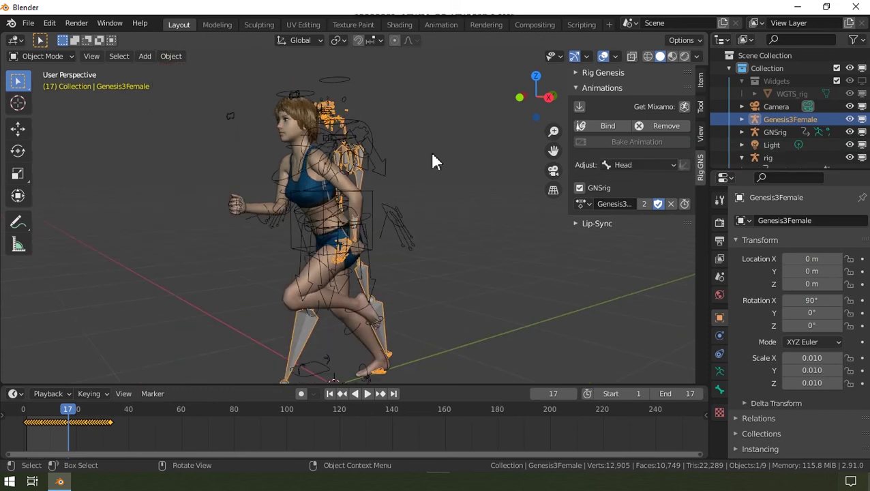
# - Bind Genesis3Female to GNSrig and check the walk from the front view
pyautogui.click(367, 395)
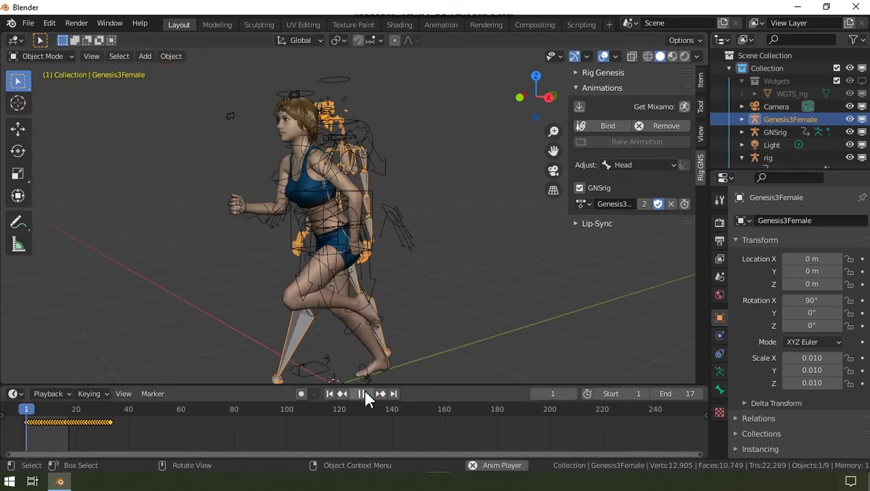
pyautogui.click(600, 126)
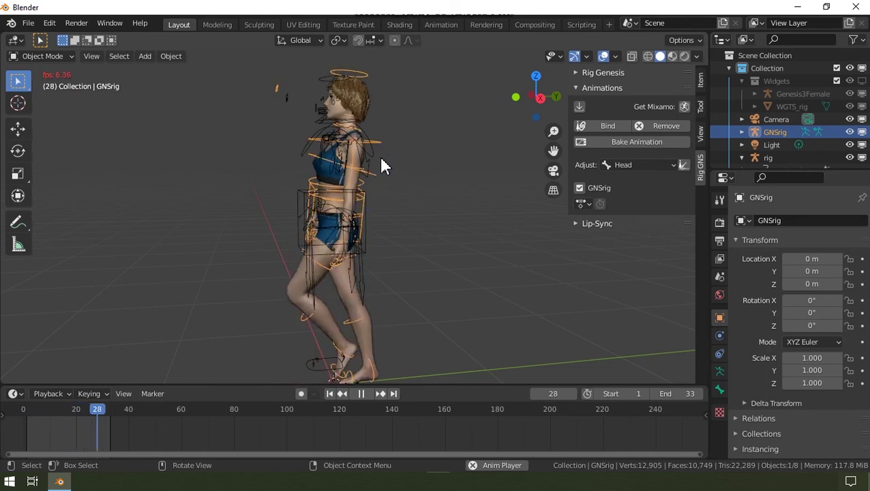
pyautogui.press('KP_1')
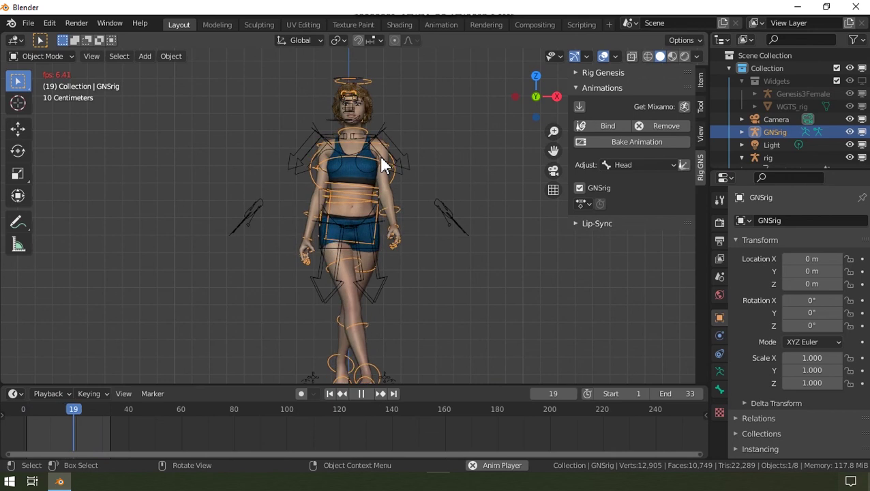
pyautogui.press('space')
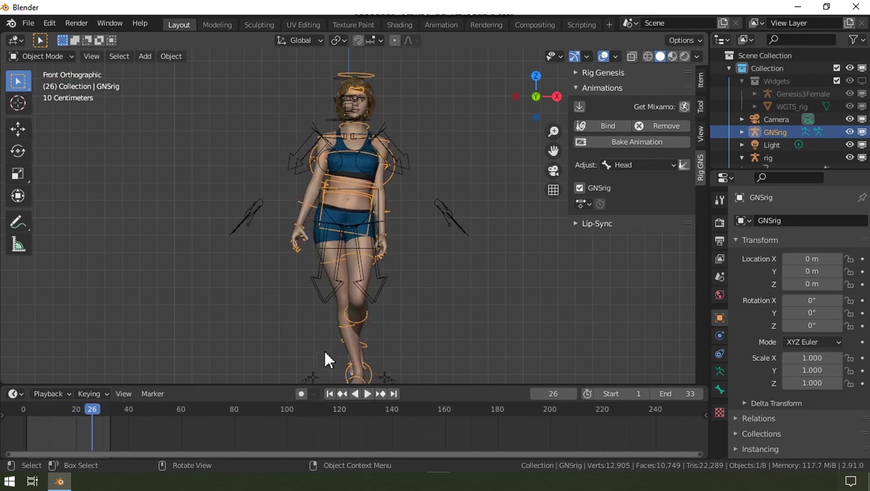
# - Set Adjust to Thigh and nudge its value to fit the legs
pyautogui.scroll(5, 323, 358)
pyautogui.click(643, 165)
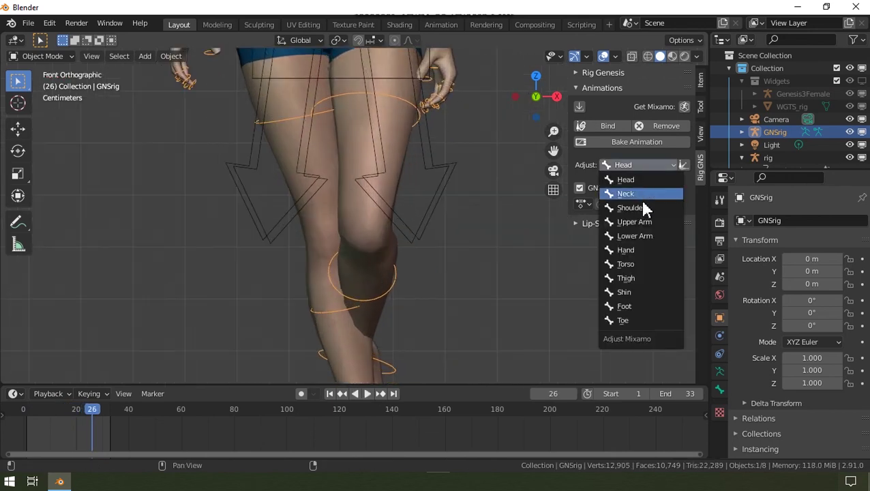
pyautogui.click(624, 278)
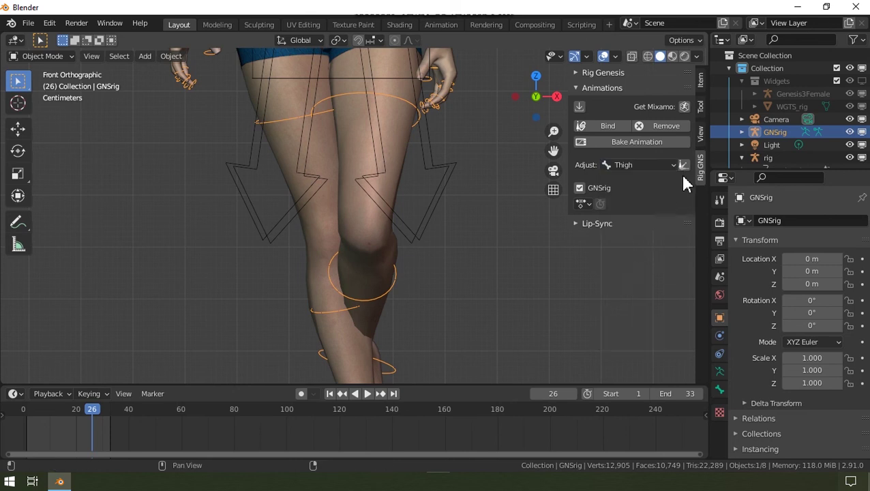
pyautogui.moveTo(682, 166); pyautogui.dragTo(683, 164)
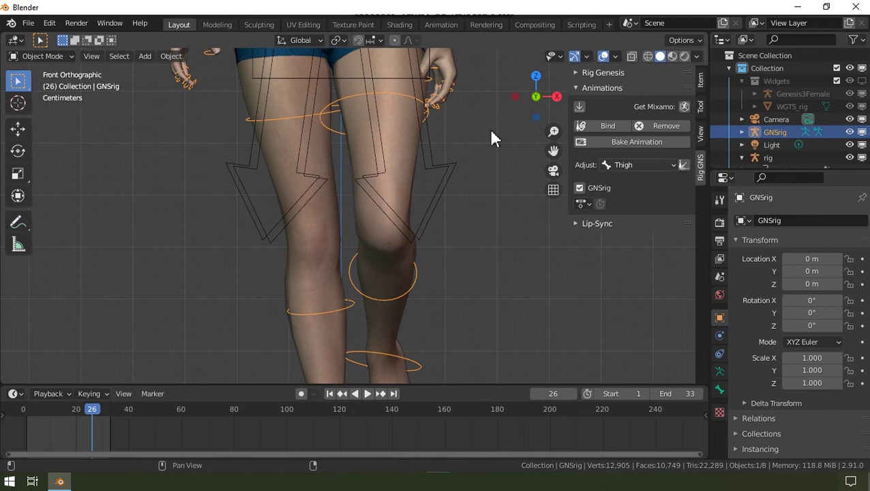
pyautogui.scroll(-6, 278, 247)
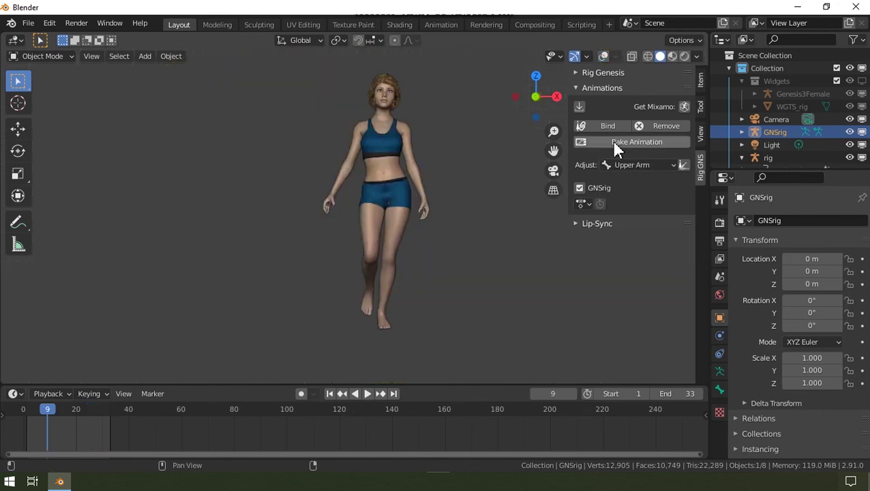
# - Bake the walk onto the GNSrig as an action named 'Cat walk' and play it over frames 1–33
pyautogui.click(613, 142)
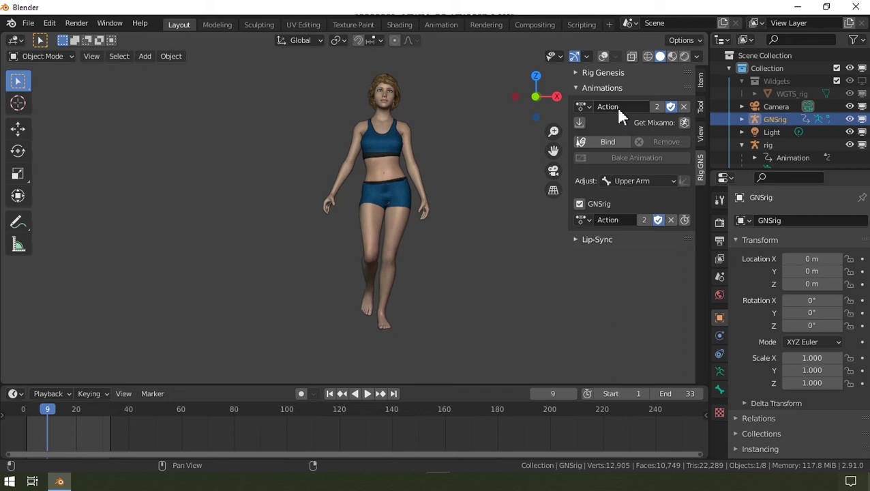
pyautogui.click(619, 108)
pyautogui.write('Cat walk')
pyautogui.press('Return')
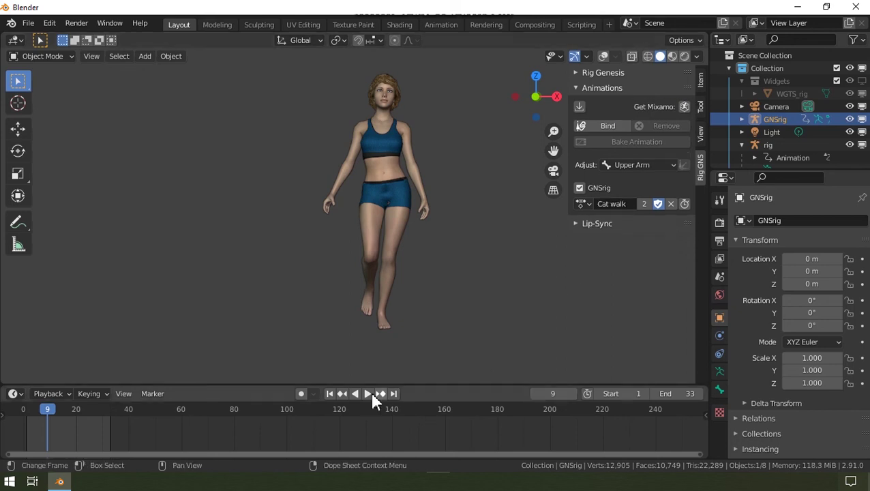
pyautogui.click(368, 393)
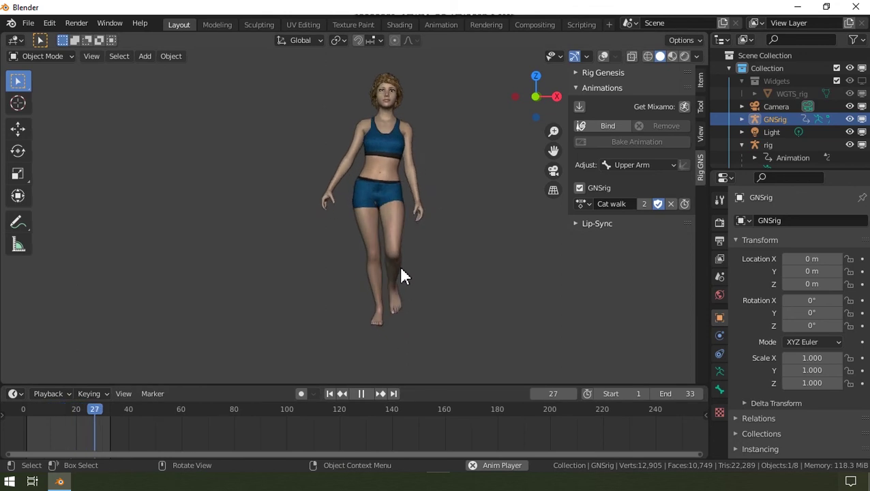
# - Switch the figure to the Creepy walk action and fit the scene range to frames 1–139
pyautogui.click(584, 204)
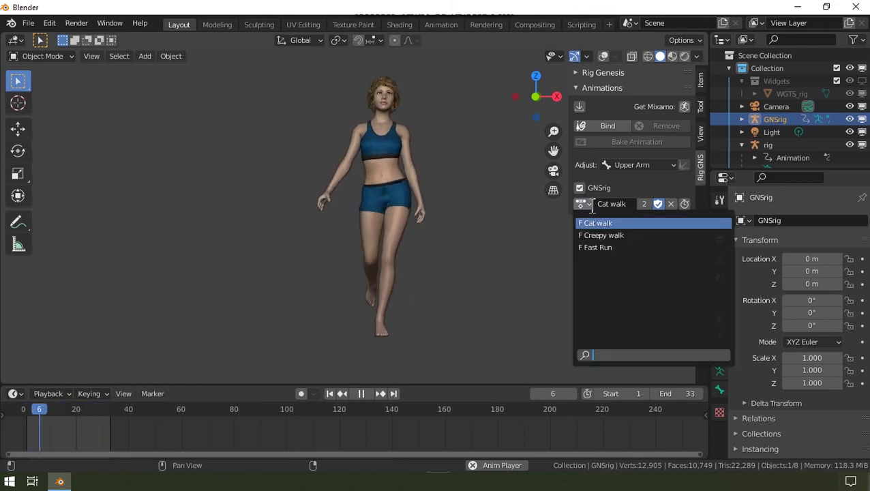
pyautogui.click(595, 235)
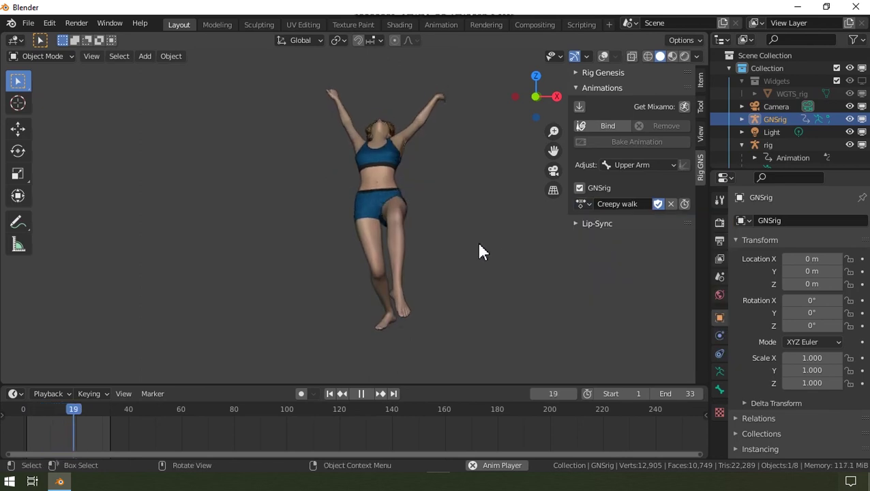
pyautogui.moveTo(436, 258); pyautogui.dragTo(404, 258, button='middle')
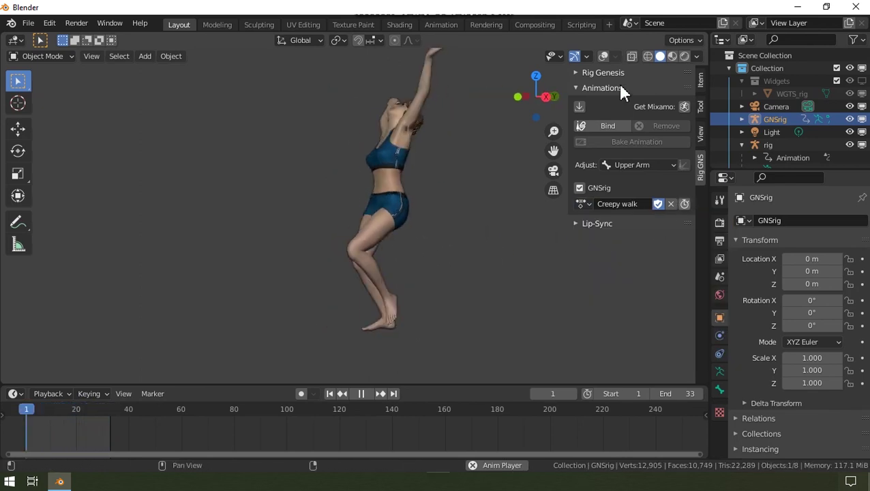
pyautogui.click(603, 57)
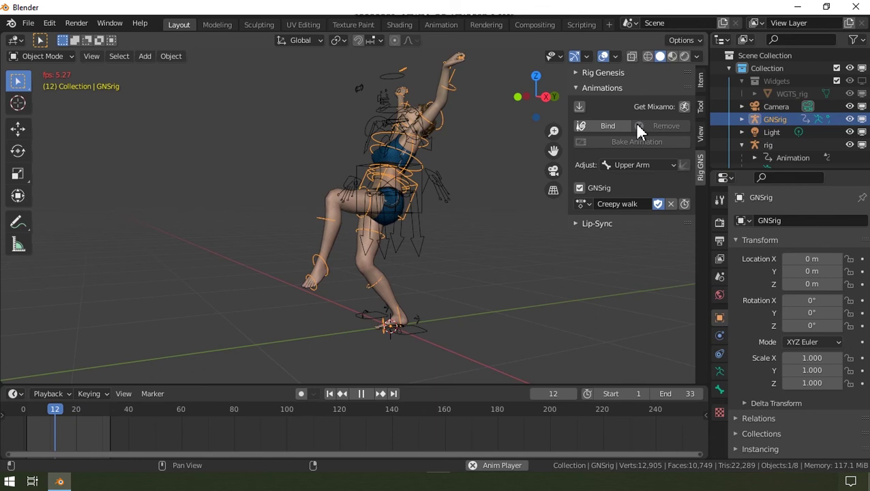
pyautogui.click(685, 204)
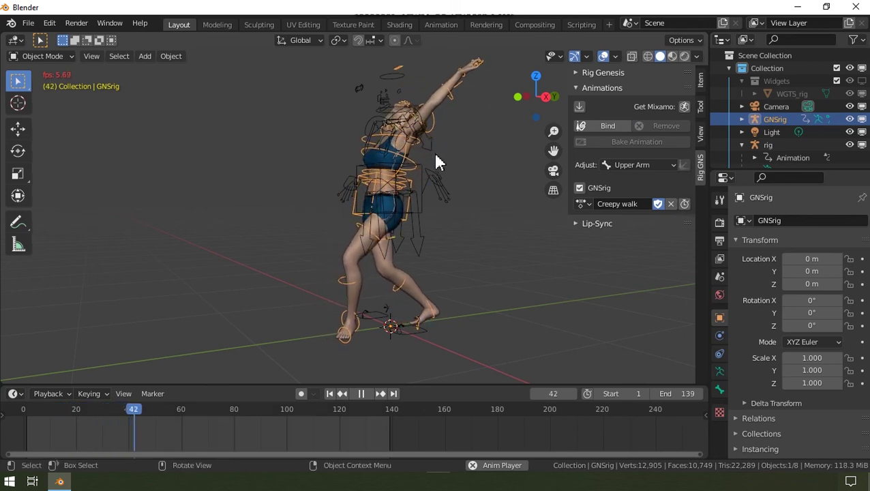
pyautogui.moveTo(482, 454); pyautogui.dragTo(479, 431)
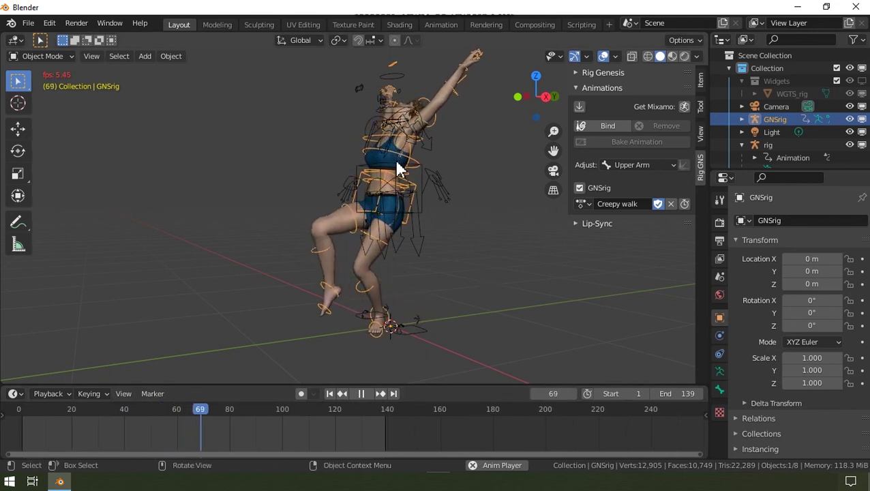
# - Switch to the Fast Run action and refit the frame range to end at 17
pyautogui.click(583, 203)
pyautogui.click(597, 248)
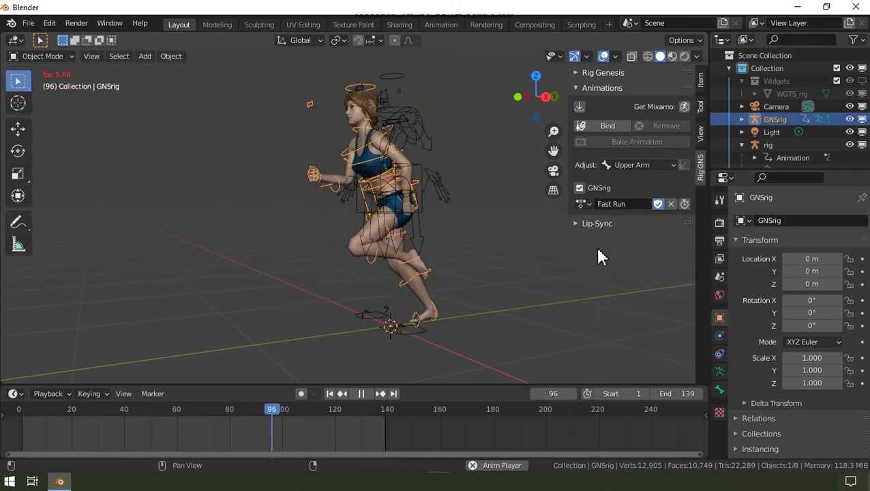
pyautogui.click(683, 204)
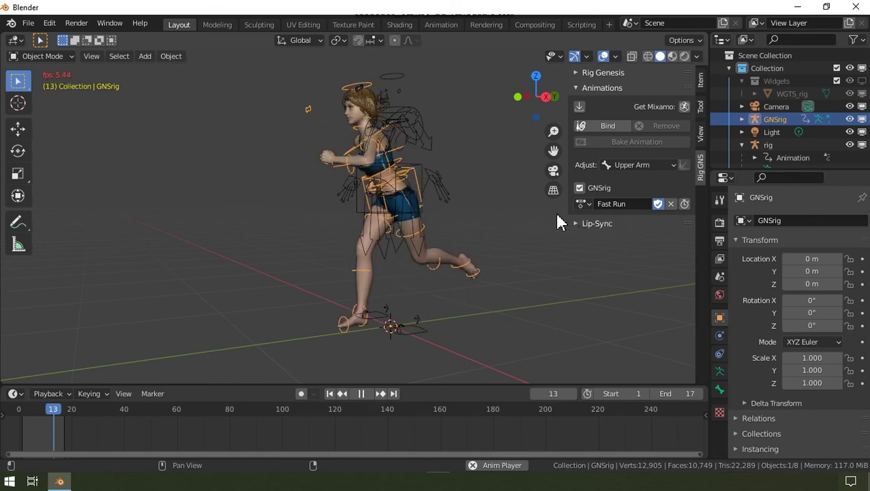